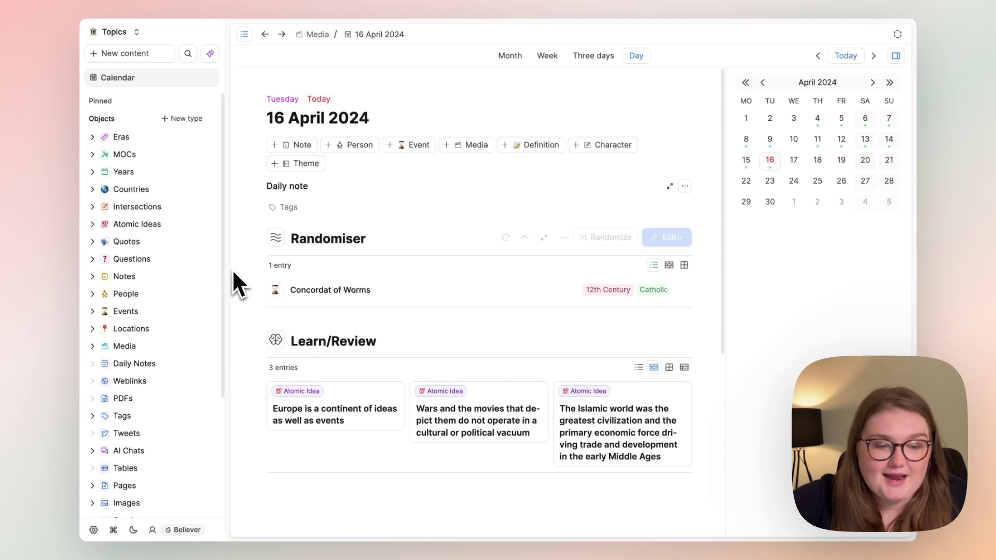
# Scroll the sidebar Objects list up and down to locate the Definitions collection.
pyautogui.scroll(-3, 183, 282)
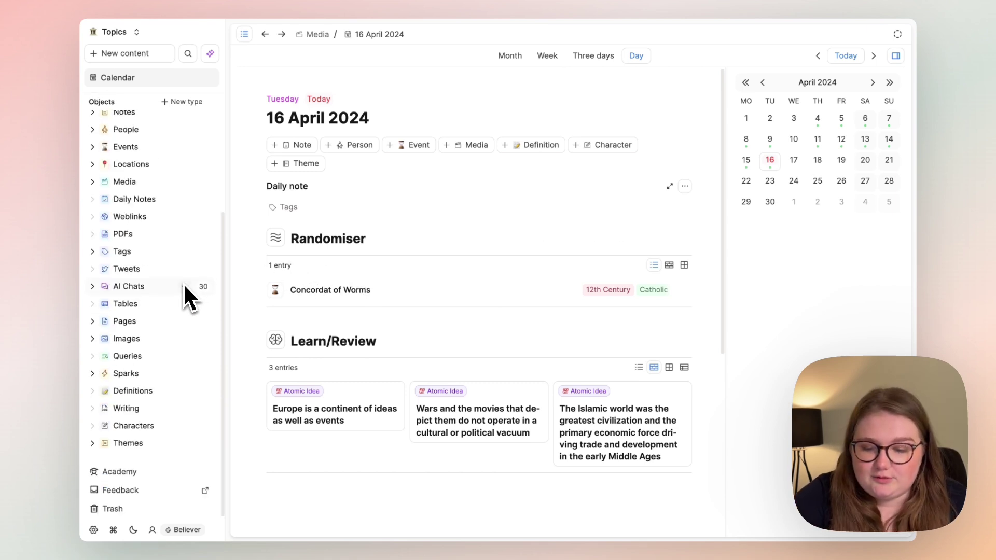
pyautogui.scroll(3, 177, 272)
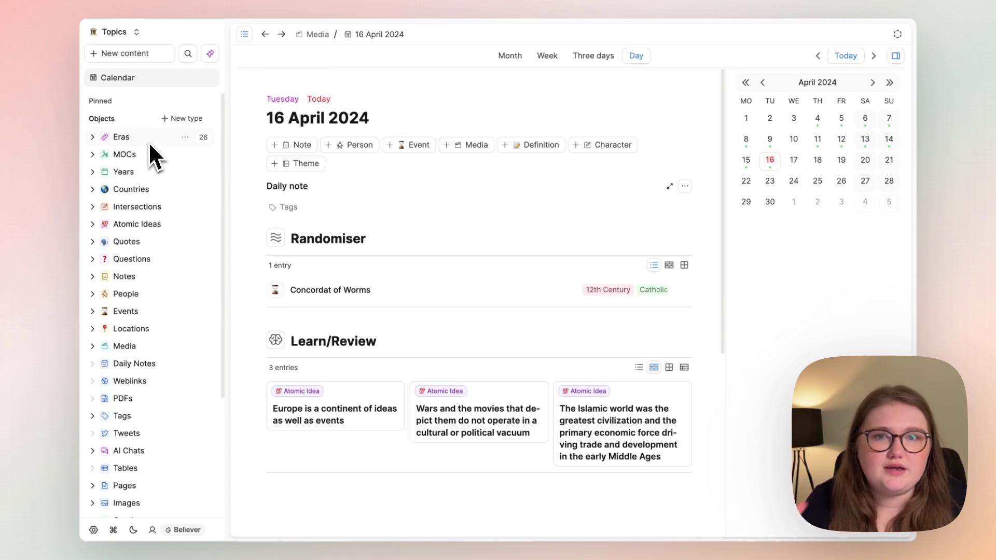
pyautogui.scroll(-3, 148, 142)
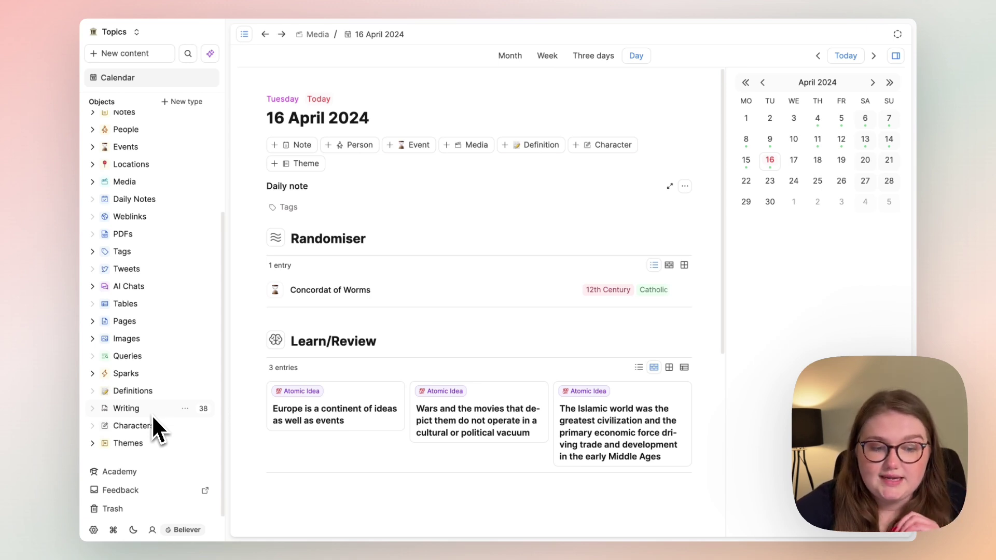
pyautogui.scroll(1, 152, 417)
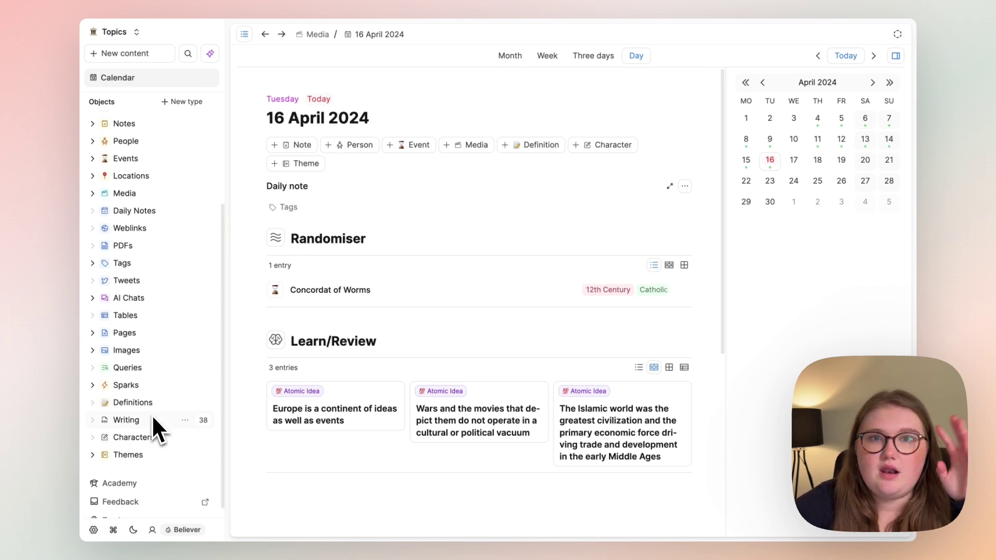
pyautogui.scroll(-1, 151, 415)
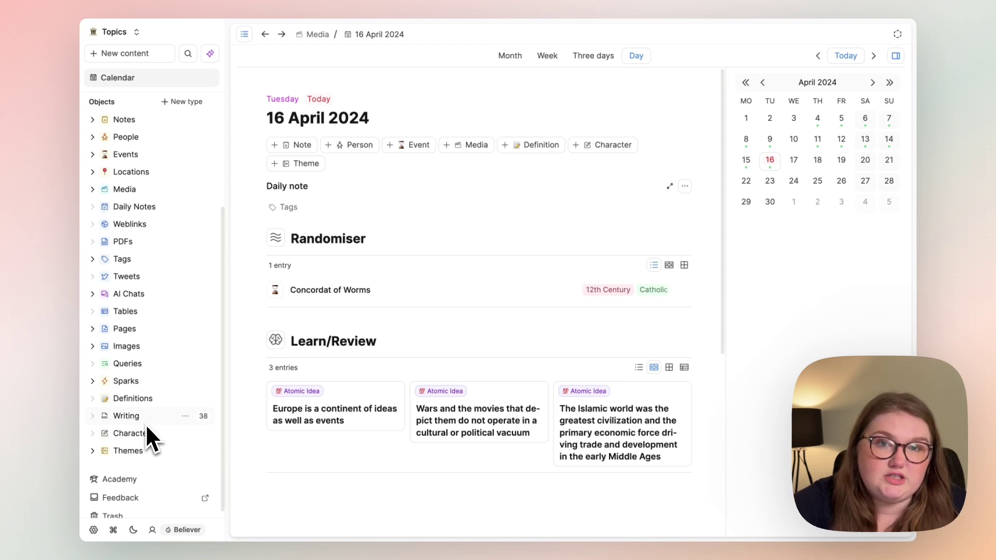
pyautogui.scroll(5, 163, 397)
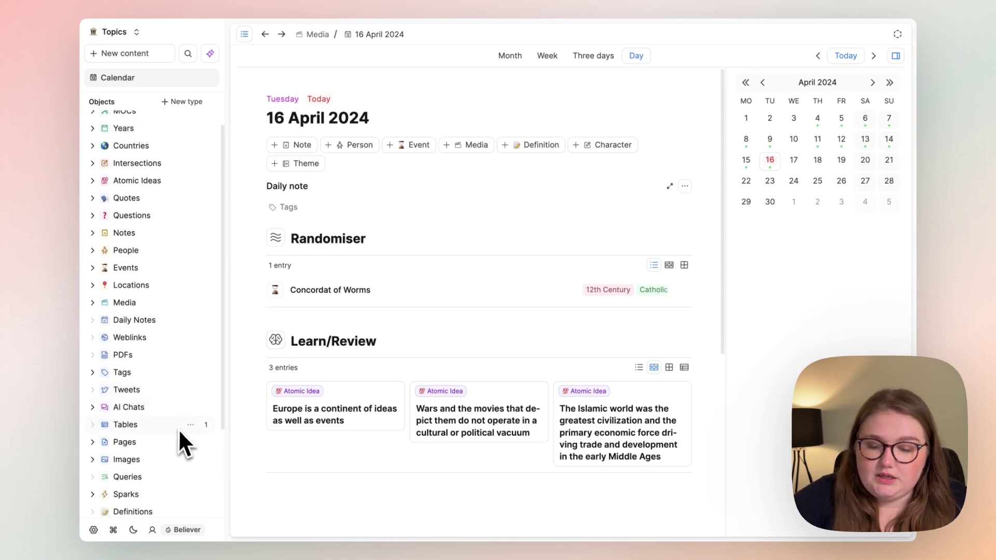
pyautogui.scroll(1, 179, 431)
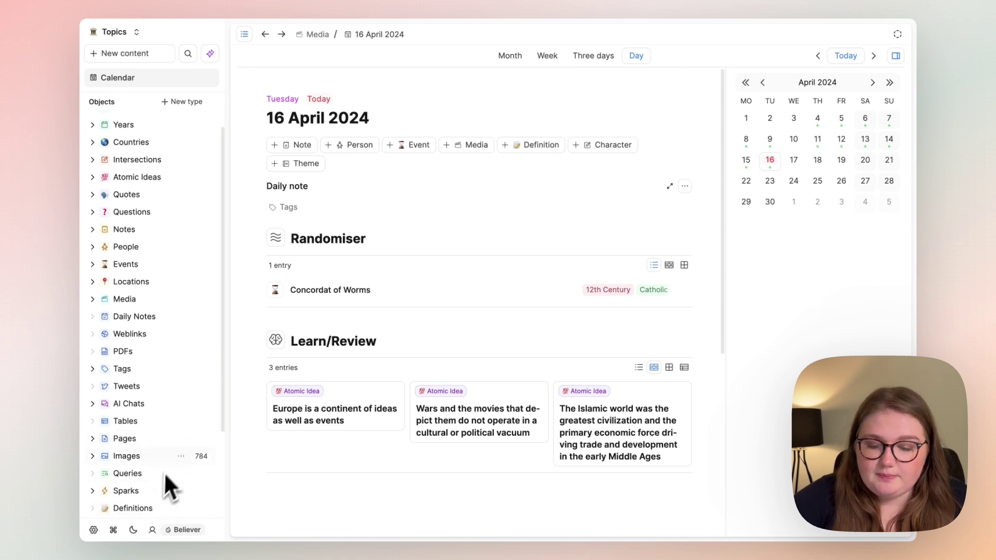
# Open the primogeniture definition and scroll down to its backlink from The-Medieval-World.
pyautogui.click(162, 513)
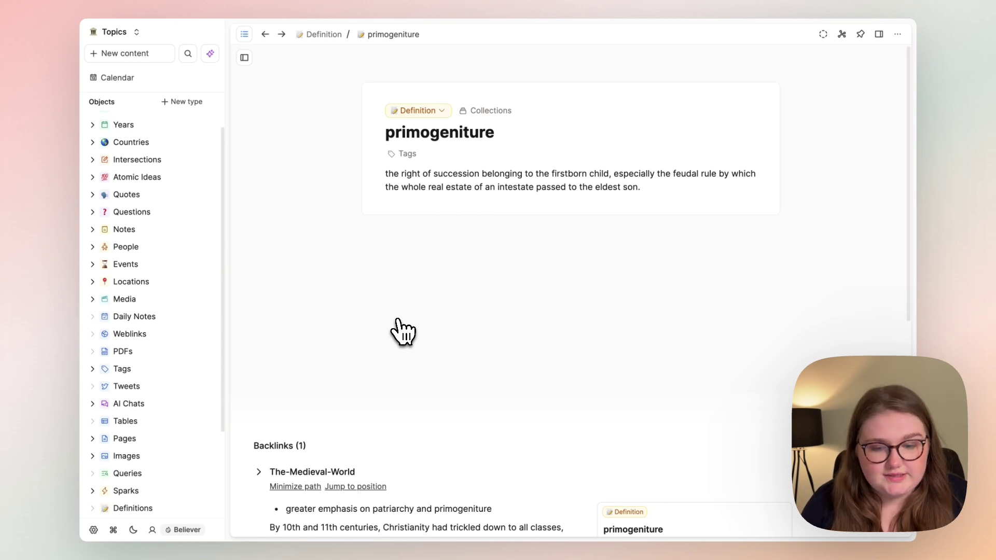
pyautogui.scroll(-3, 401, 332)
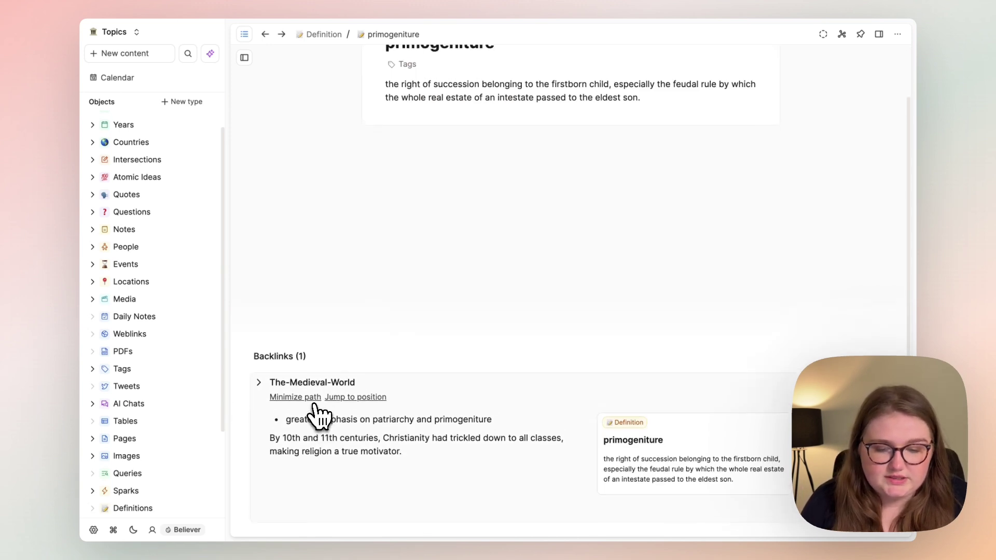
pyautogui.scroll(3, 315, 410)
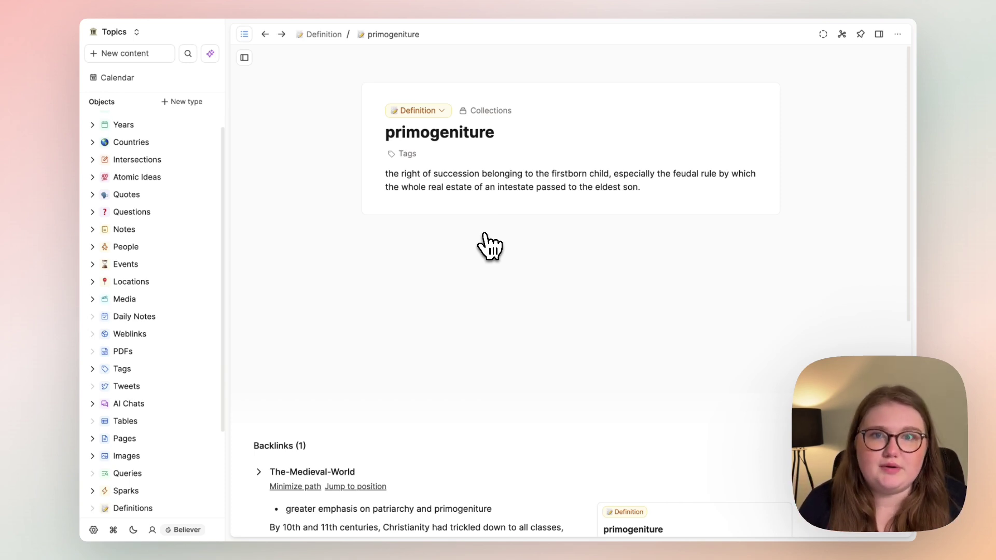
pyautogui.scroll(-1, 111, 485)
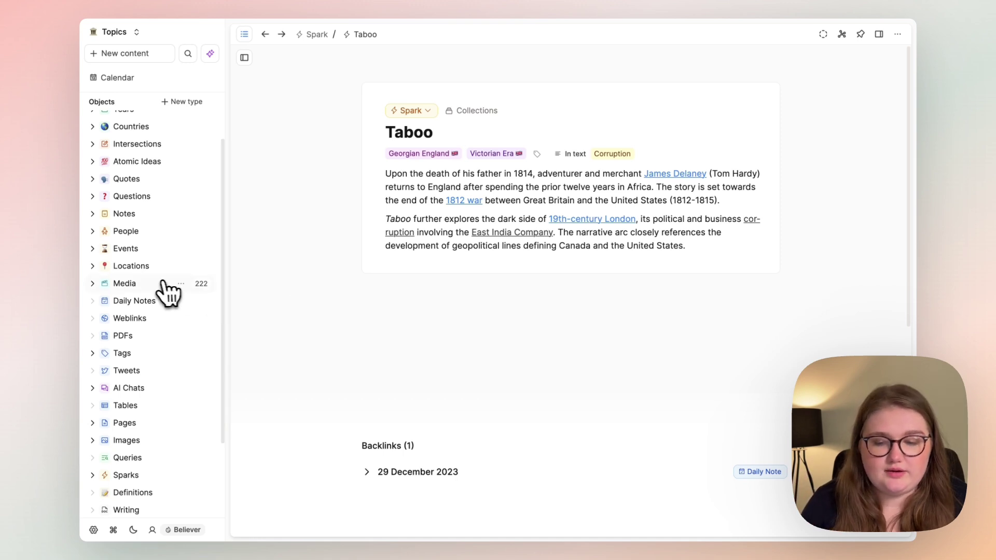
# Browse the sidebar Sparks list to reach the Taboo spark on the Georgian and Victorian eras.
pyautogui.scroll(3, 155, 298)
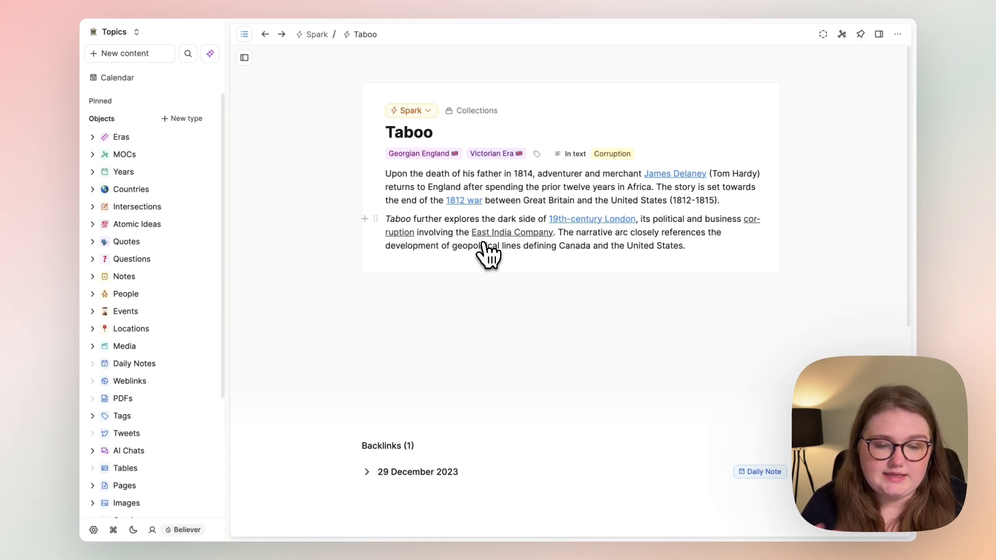
pyautogui.moveTo(411, 142)
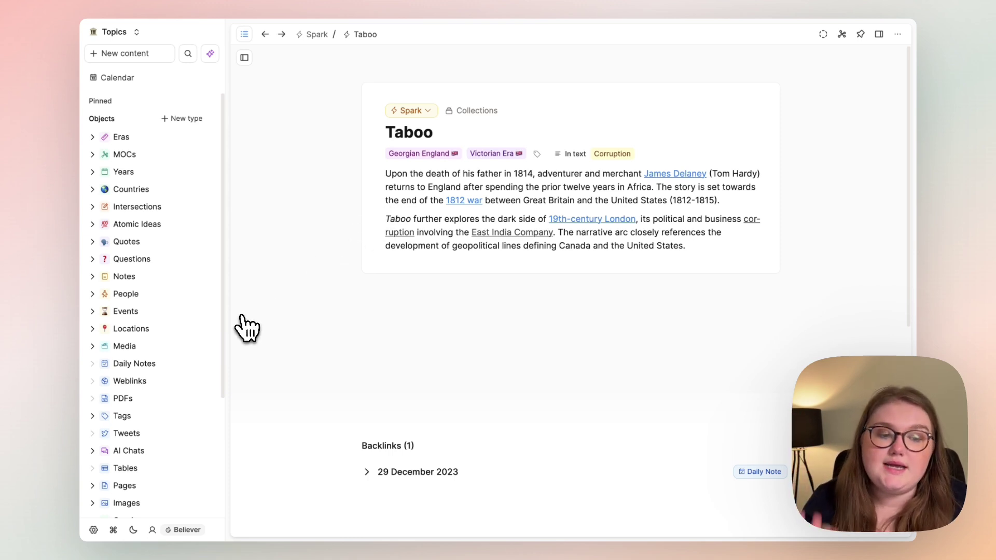
pyautogui.scroll(-3, 173, 418)
pyautogui.scroll(2, 162, 477)
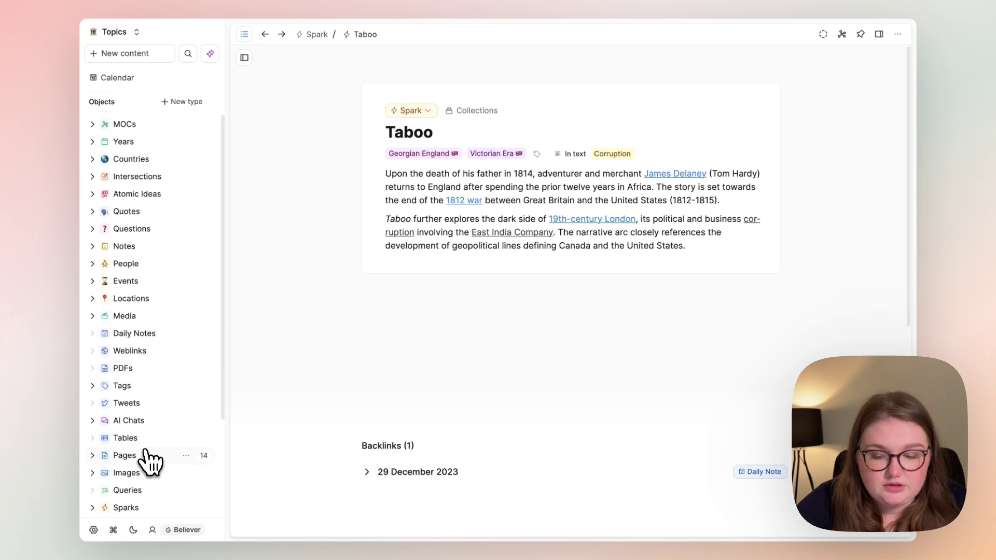
# Open 12 Centuries in 12 Months from Pages and scroll back to its top.
pyautogui.click(124, 455)
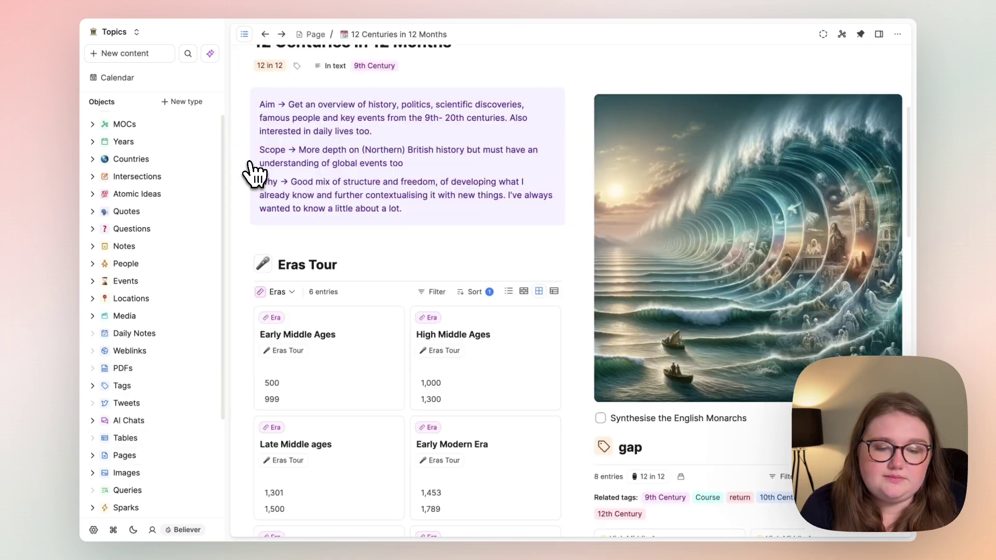
pyautogui.scroll(5, 254, 173)
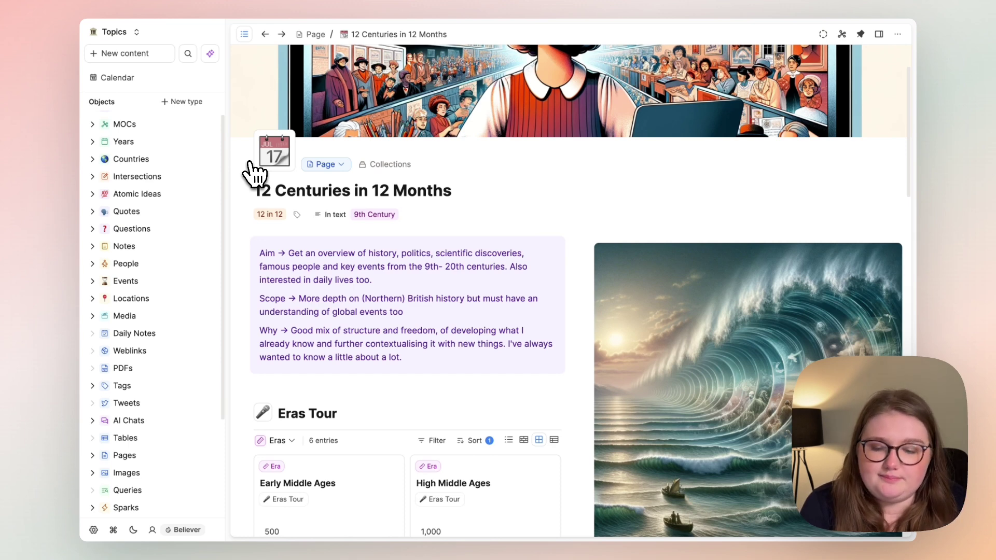
pyautogui.scroll(2, 175, 380)
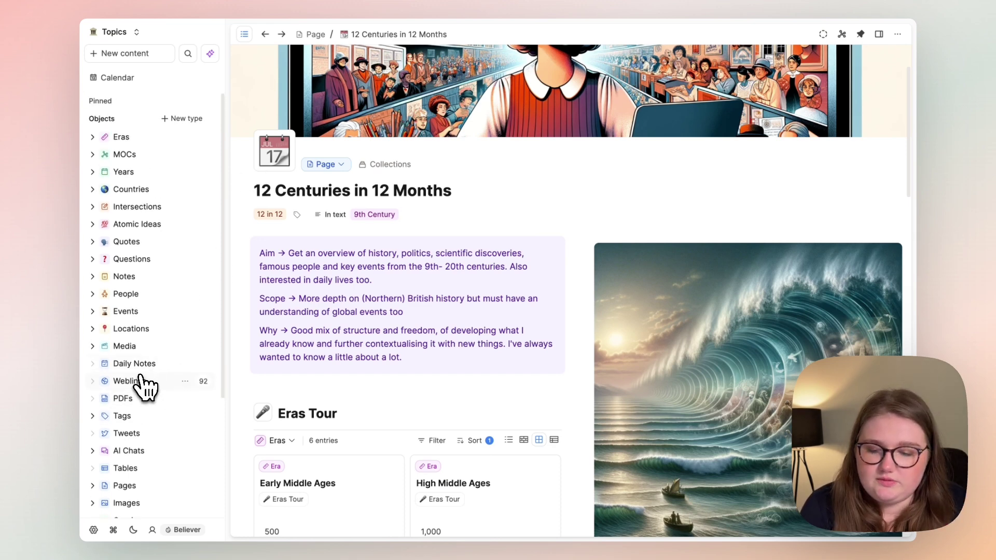
pyautogui.scroll(-5, 145, 386)
pyautogui.scroll(5, 143, 402)
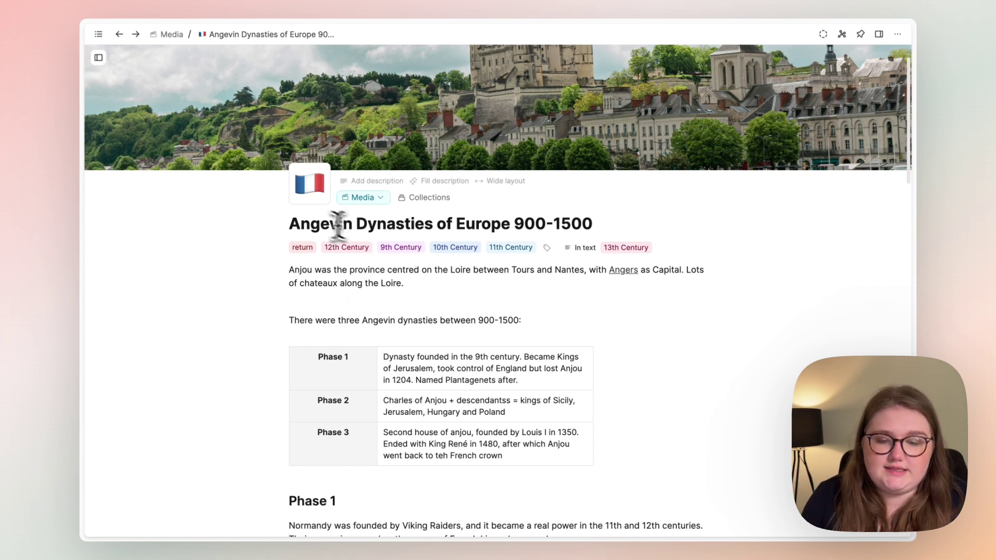
# Select and then deselect the Angevin Dynasties of Europe 900-1500 title while reviewing the page.
pyautogui.moveTo(293, 217); pyautogui.dragTo(594, 216)
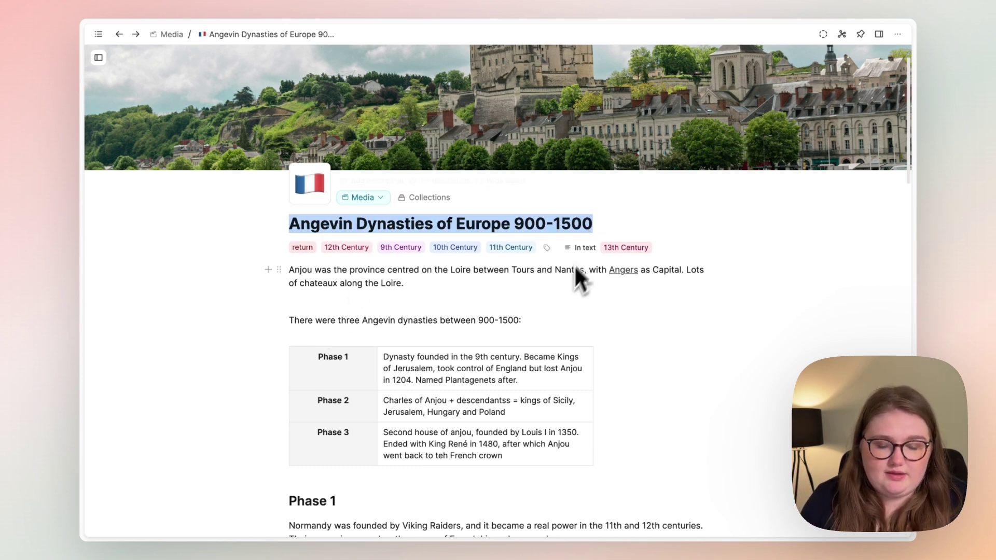
pyautogui.scroll(-1, 568, 278)
pyautogui.click(562, 287)
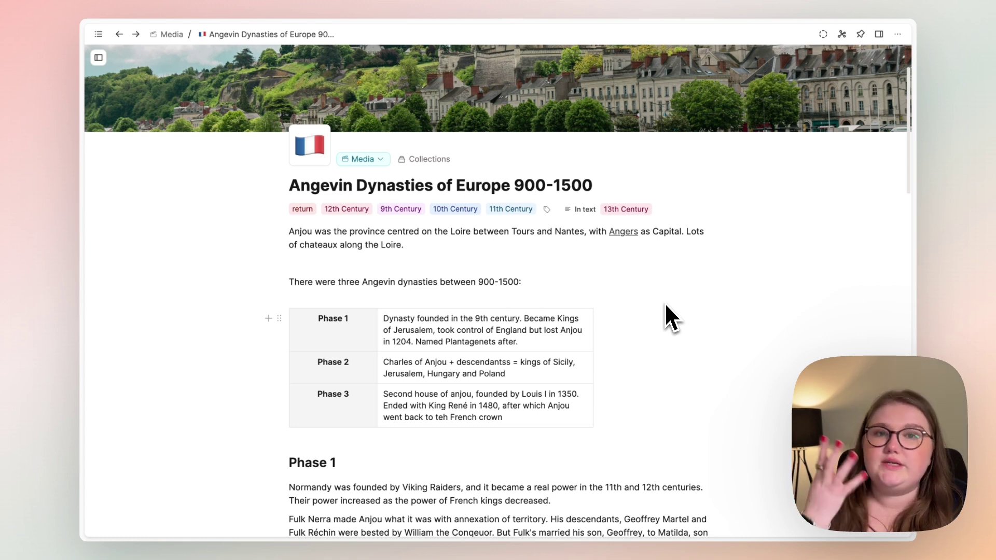
pyautogui.moveTo(627, 232)
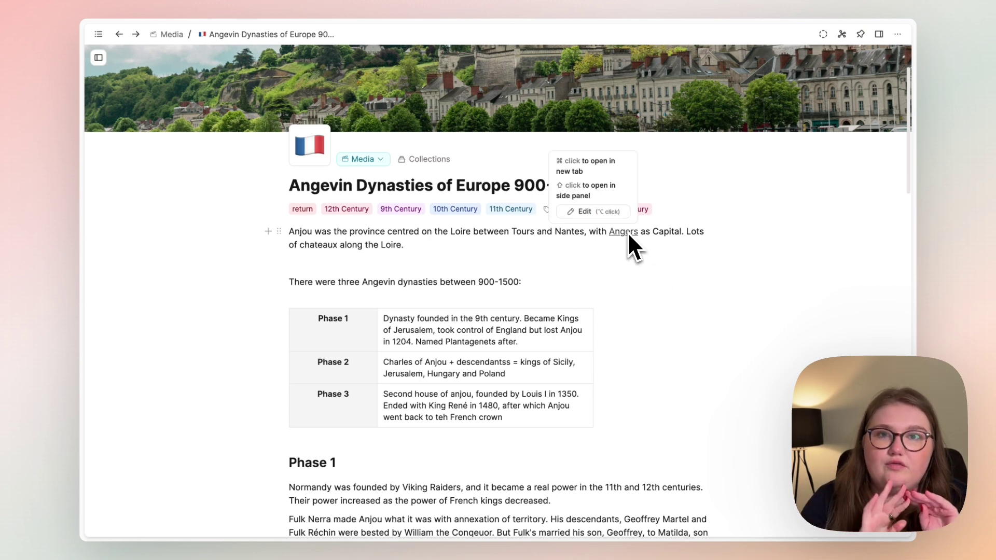
pyautogui.scroll(2, 627, 232)
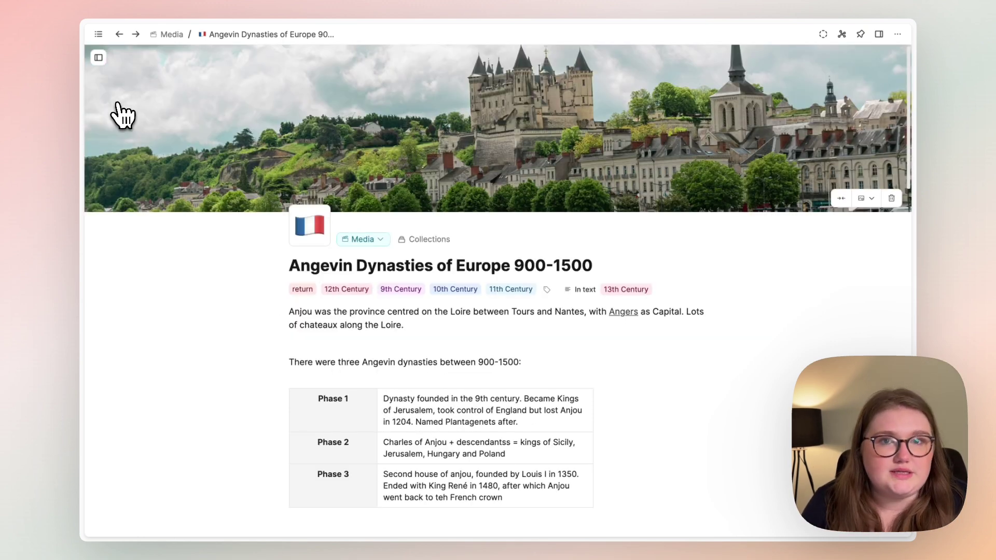
# Restore the object types sidebar and select, then deselect, the Anjou paragraph.
pyautogui.click(98, 35)
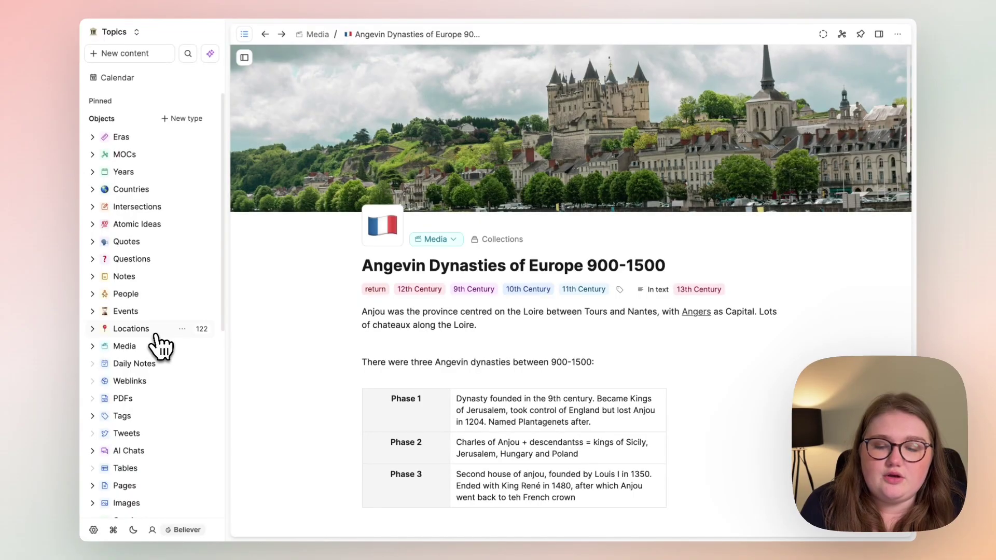
pyautogui.scroll(-1, 451, 336)
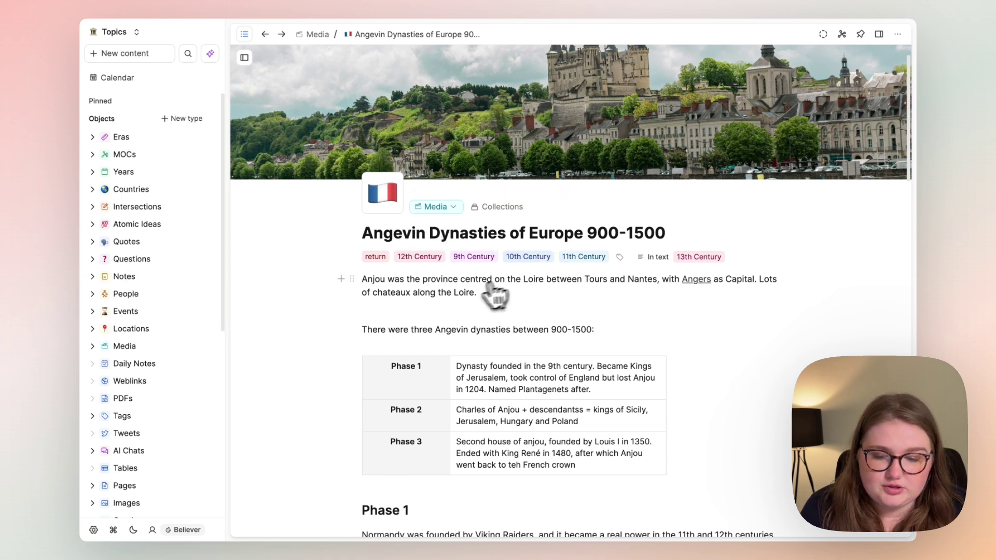
pyautogui.moveTo(470, 176)
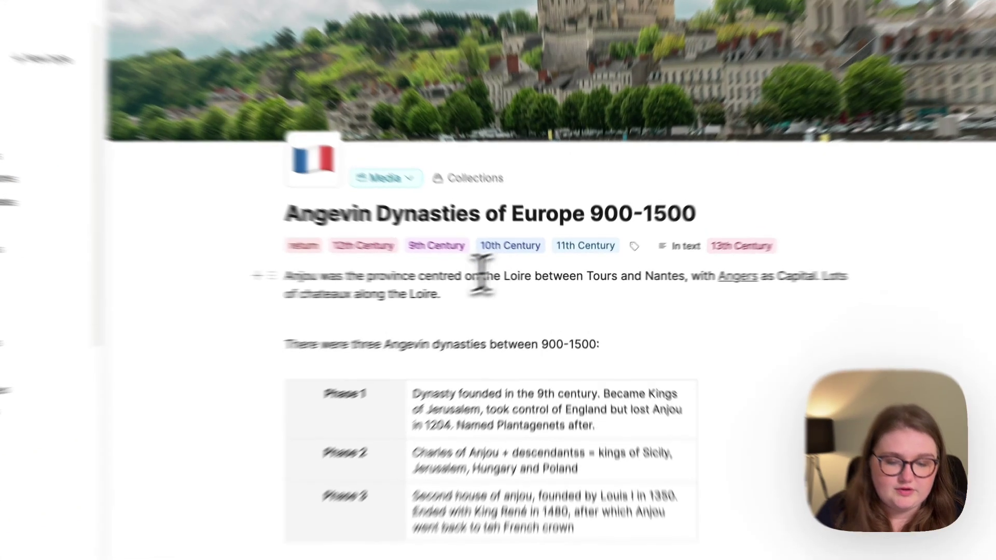
pyautogui.doubleClick(440, 291)
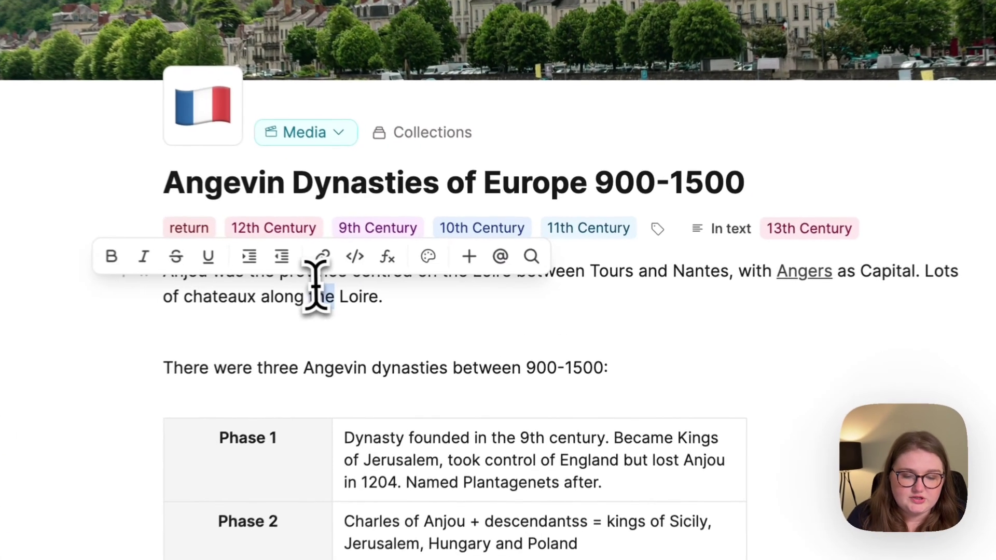
pyautogui.tripleClick(313, 285)
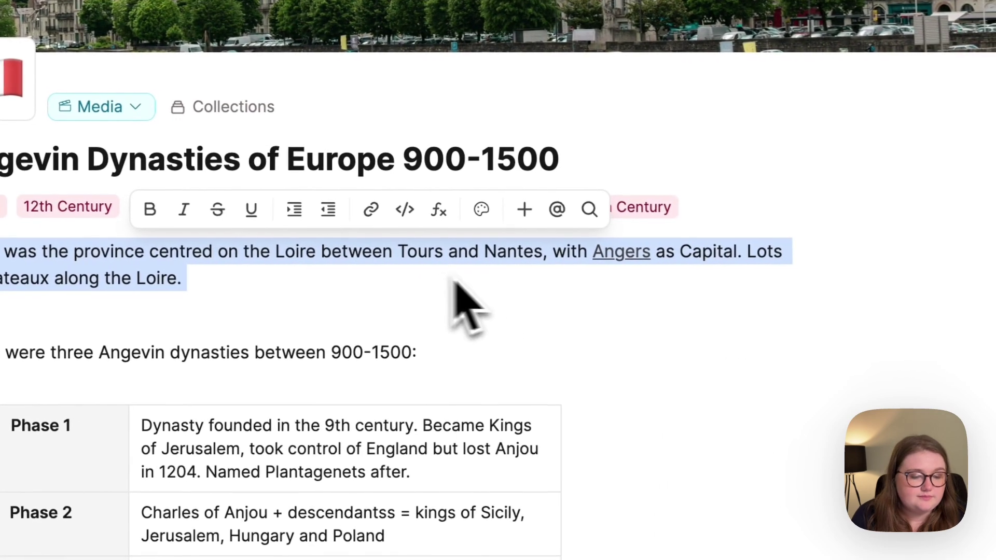
pyautogui.click(831, 322)
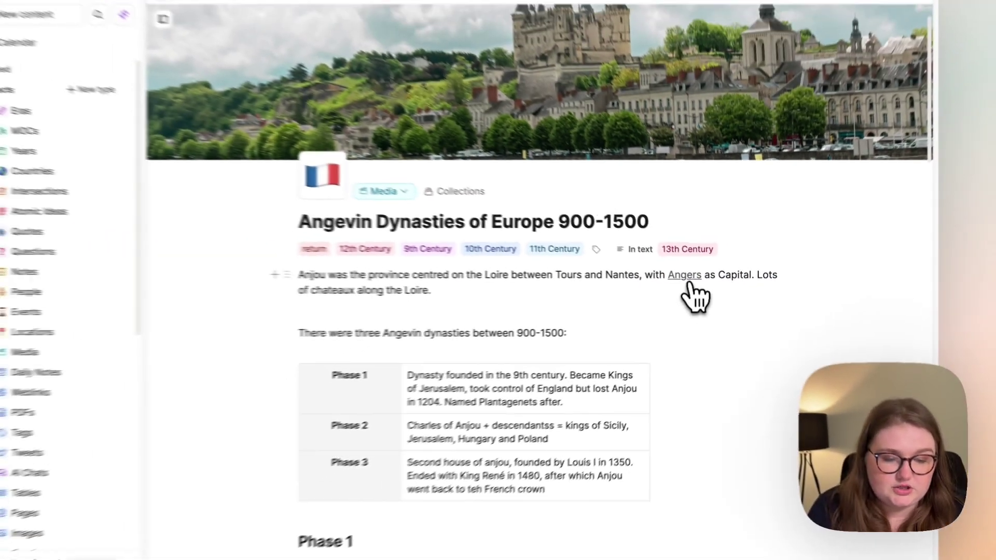
# Visit the Angers location page, return to Angevin Dynasties, and scroll through the page.
pyautogui.click(624, 252)
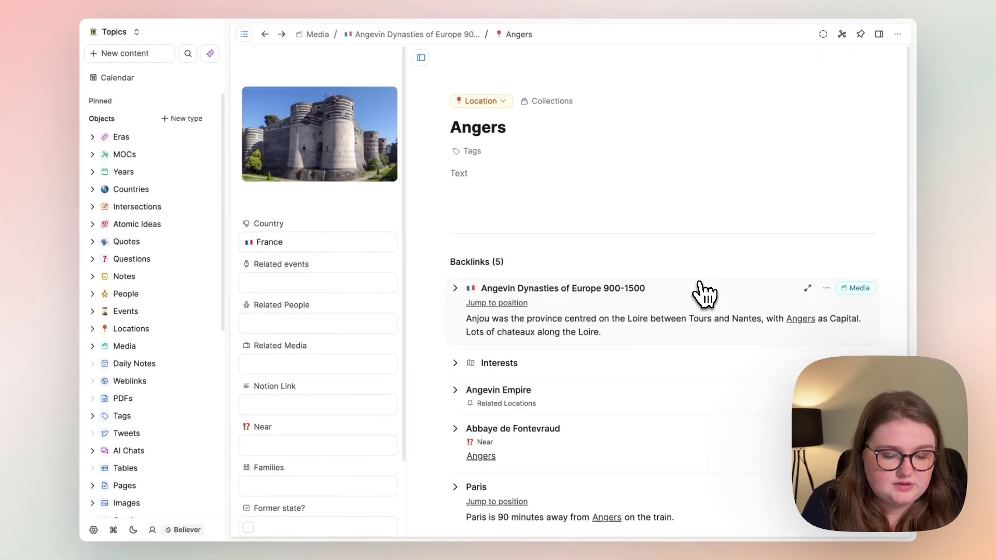
pyautogui.click(702, 293)
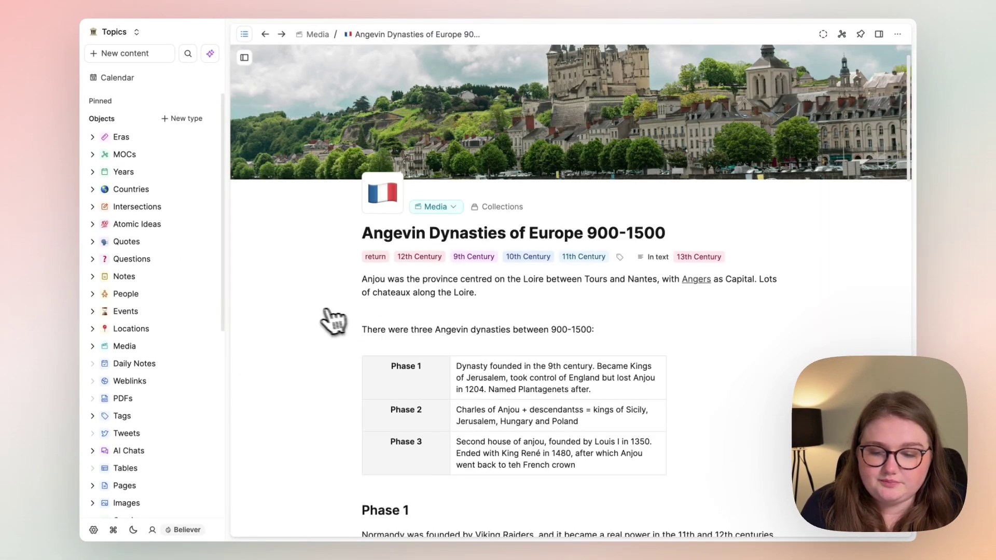
pyautogui.scroll(-5, 404, 345)
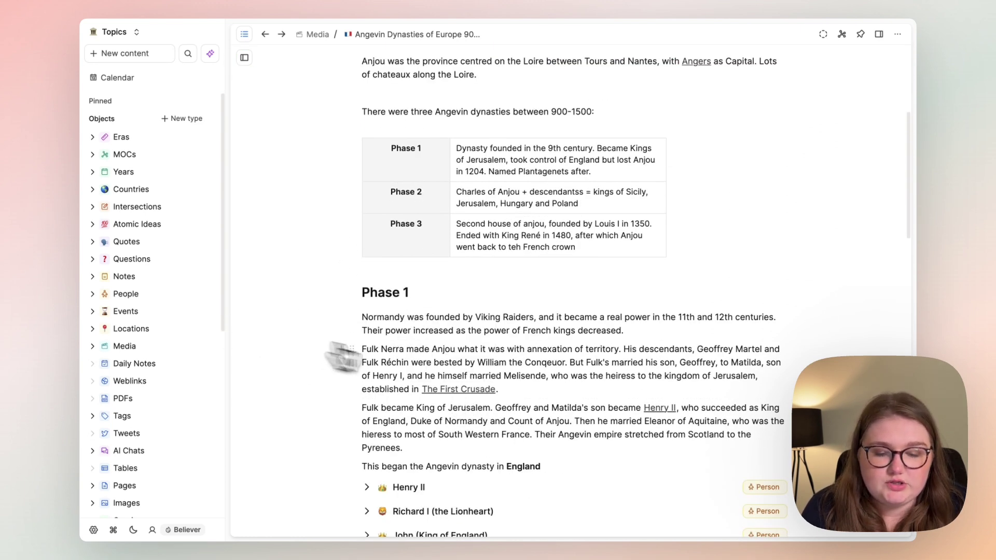
pyautogui.scroll(-3, 415, 371)
pyautogui.scroll(1, 445, 368)
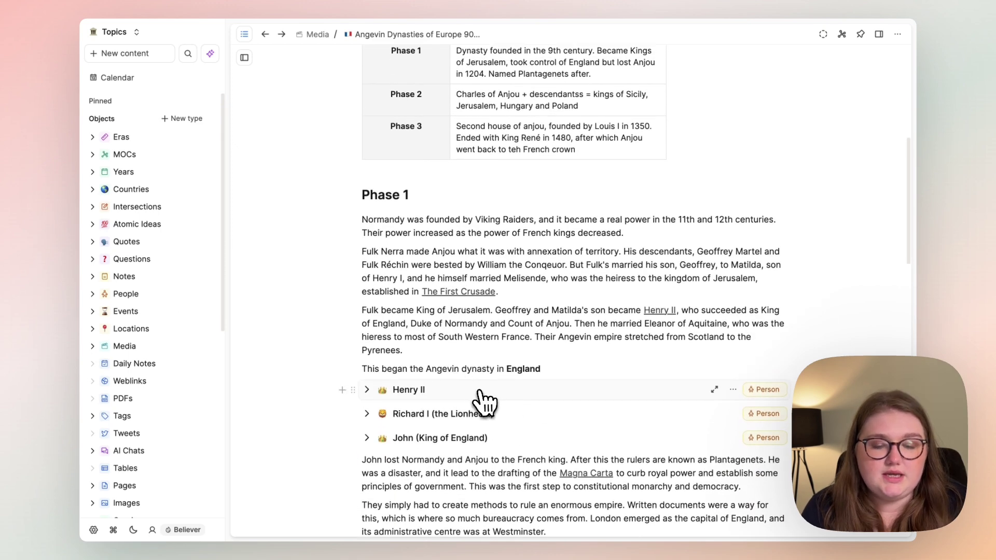
pyautogui.scroll(2, 482, 402)
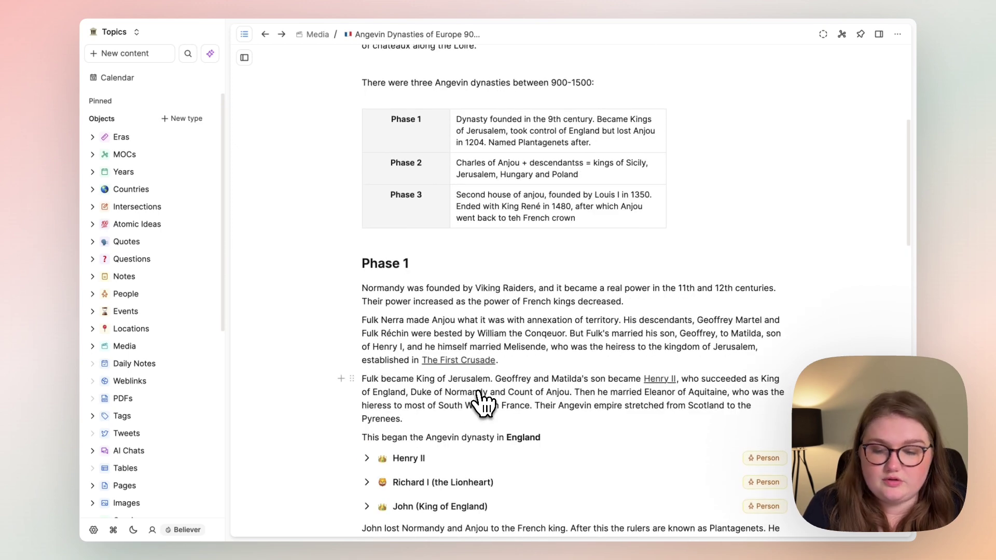
pyautogui.scroll(8, 482, 401)
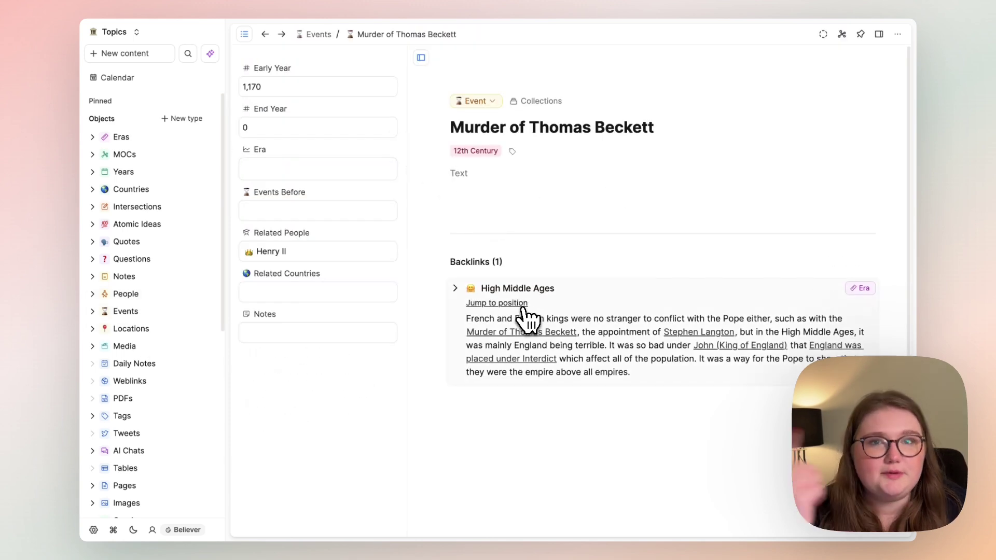
# Open the Henry II person page from the event and scroll through its backlinks.
pyautogui.click(327, 83)
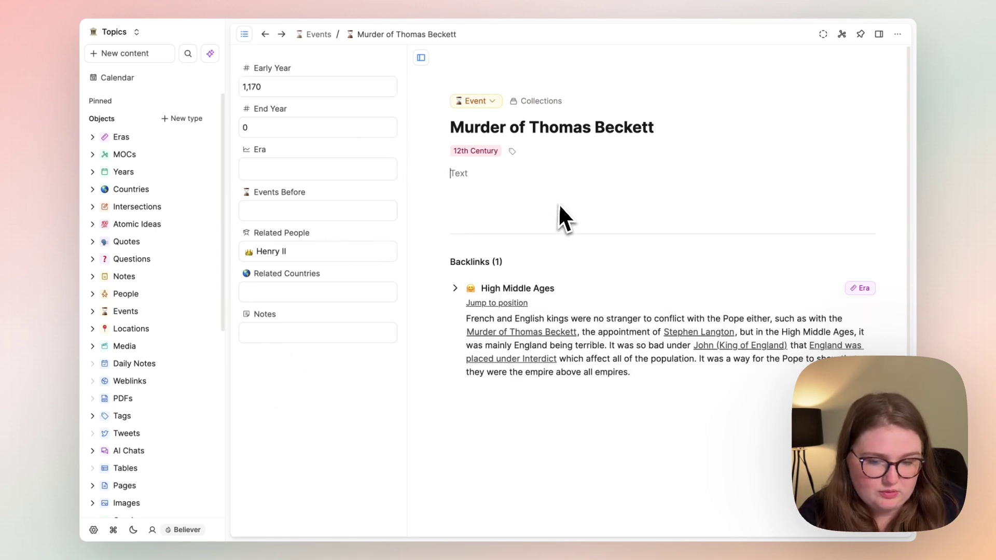
pyautogui.press('super+bracketright')
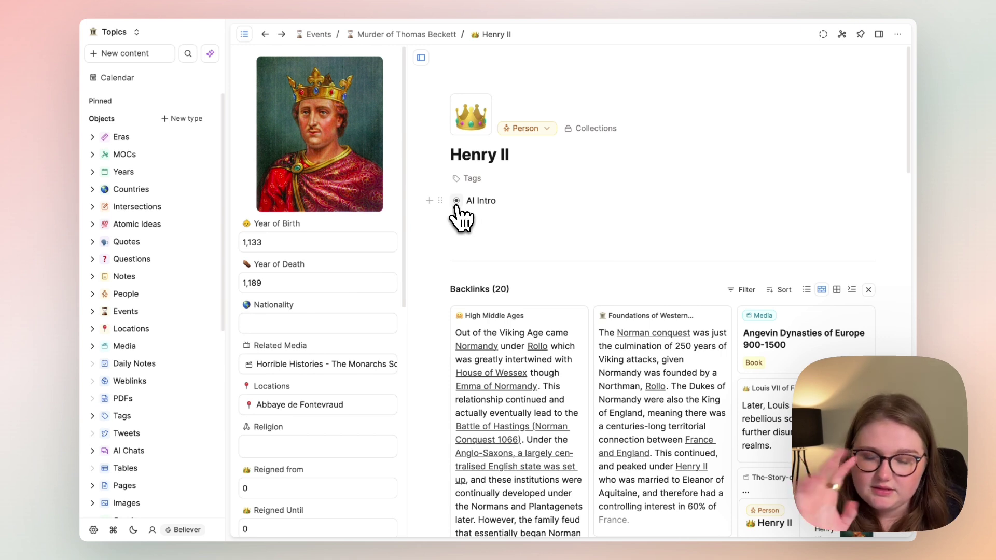
pyautogui.scroll(-3, 533, 338)
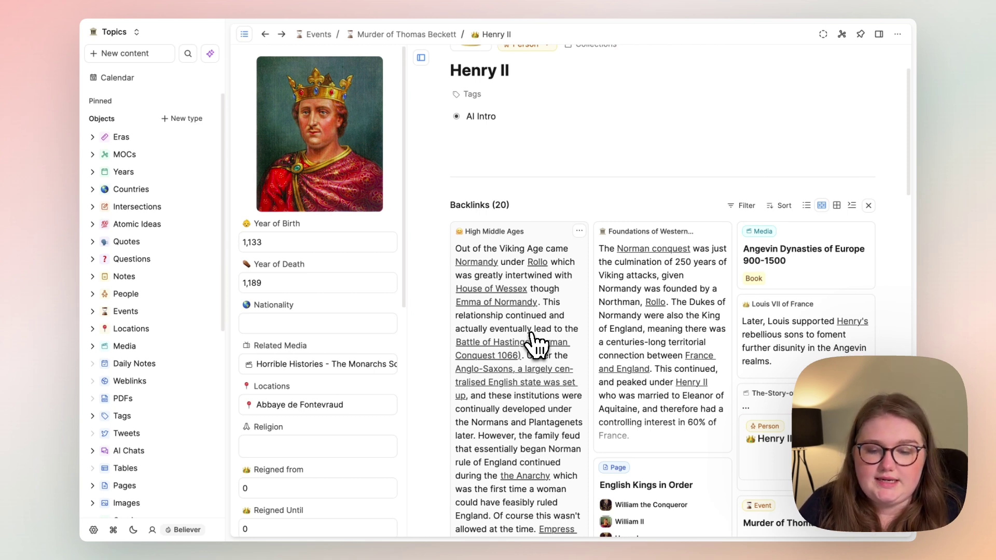
pyautogui.scroll(-5, 324, 332)
pyautogui.scroll(3, 324, 329)
pyautogui.scroll(3, 325, 328)
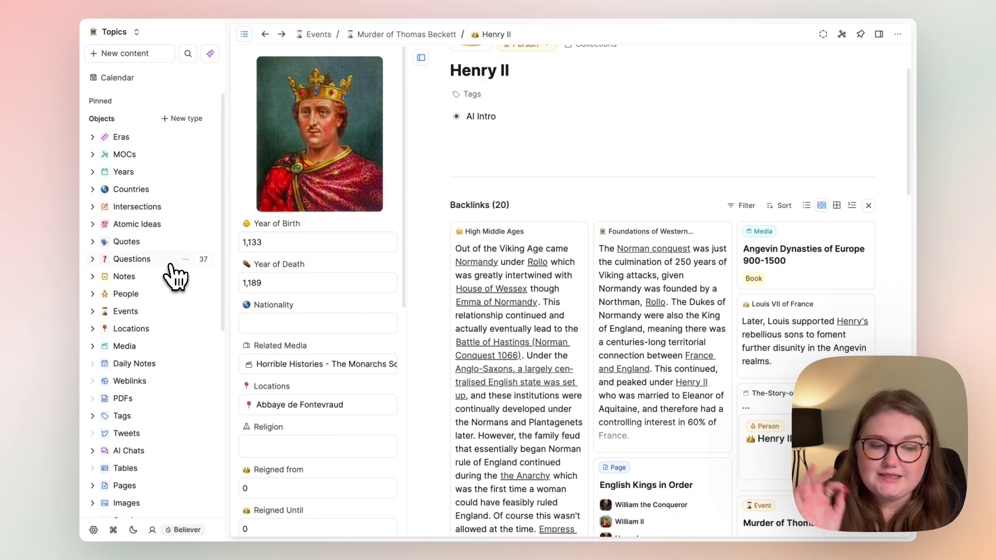
pyautogui.scroll(3, 602, 271)
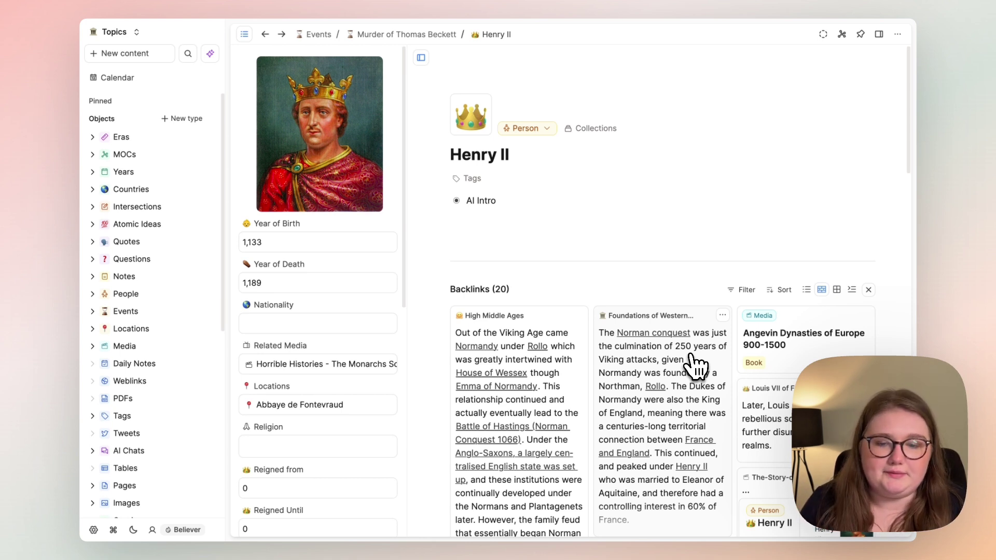
pyautogui.scroll(-1, 649, 415)
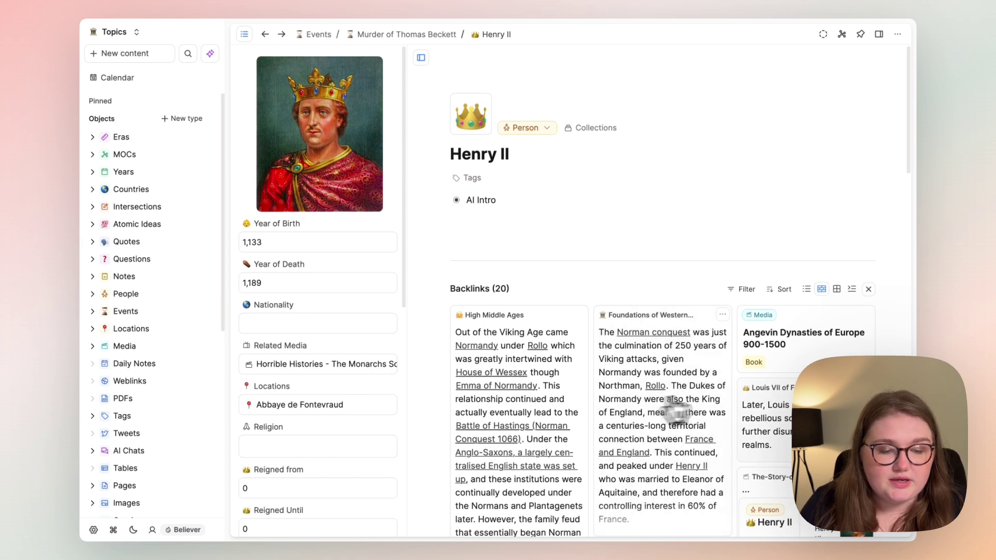
pyautogui.click(583, 219)
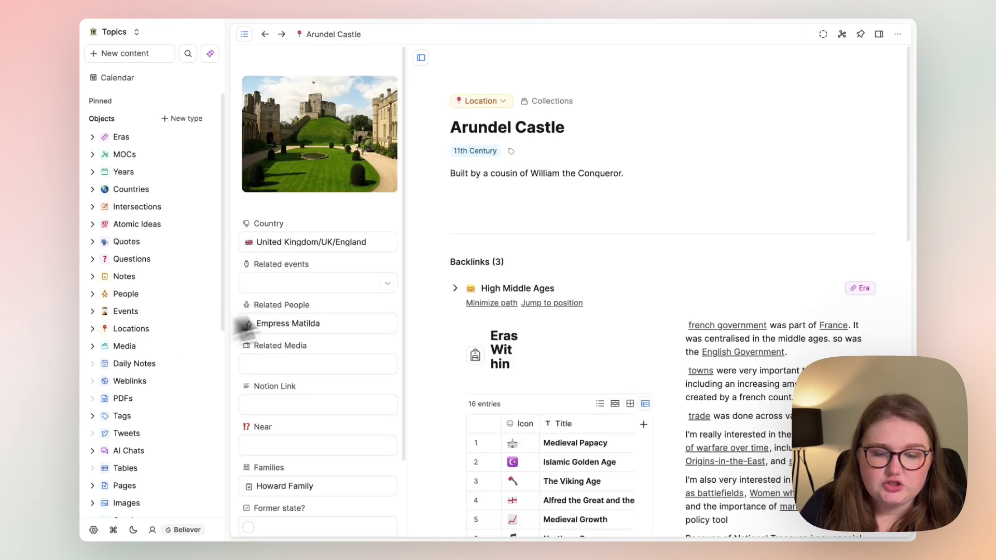
pyautogui.click(515, 266)
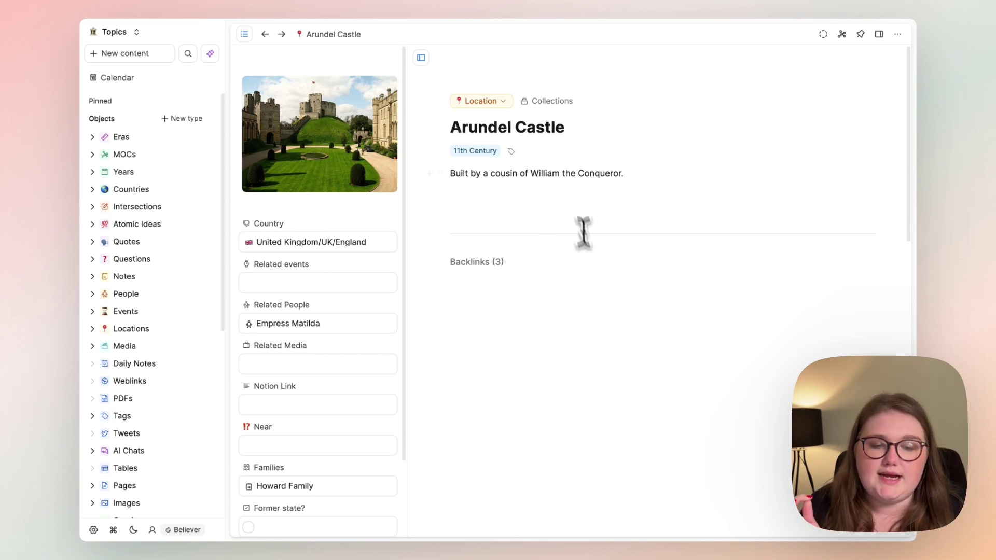
pyautogui.moveTo(530, 174); pyautogui.dragTo(645, 175)
pyautogui.click(641, 176)
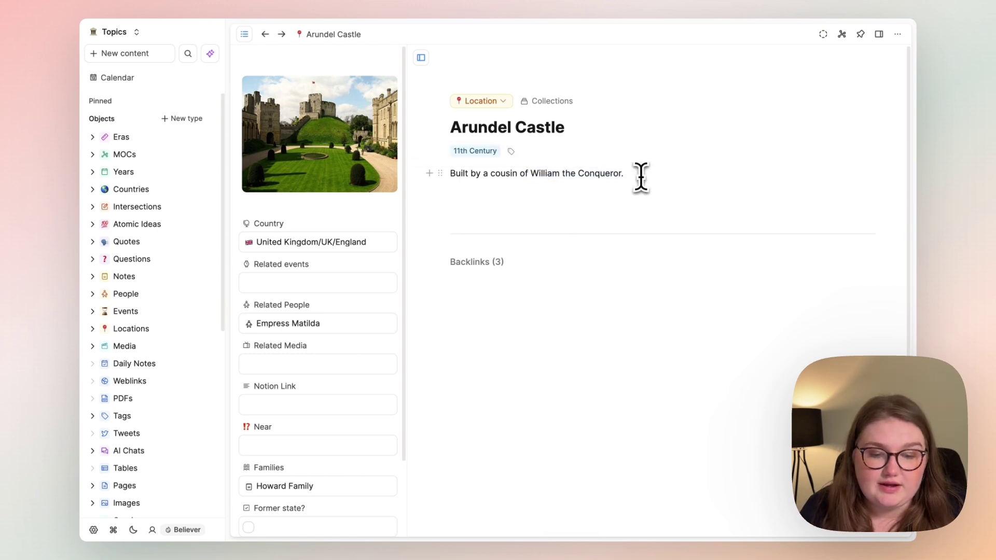
pyautogui.moveTo(364, 135)
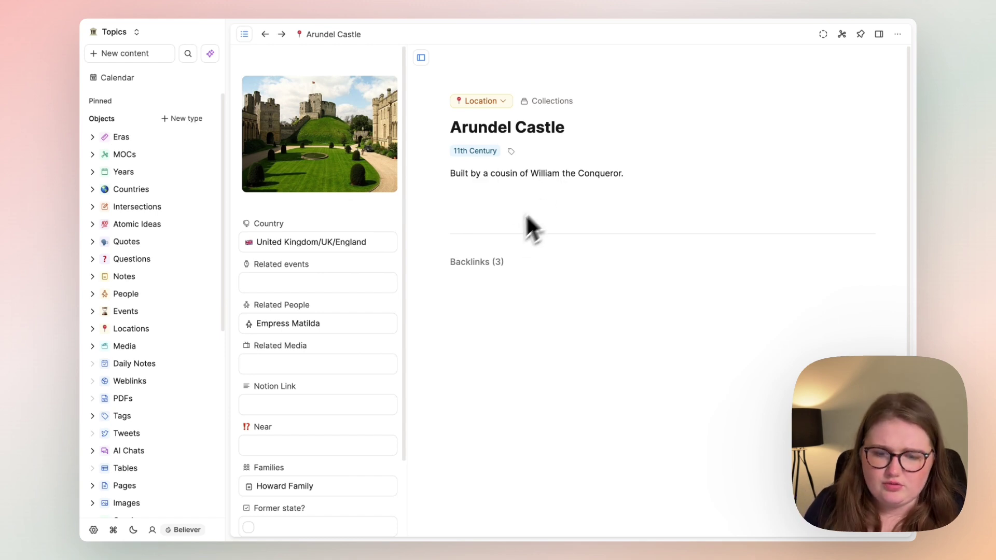
pyautogui.click(495, 262)
pyautogui.scroll(-2, 558, 288)
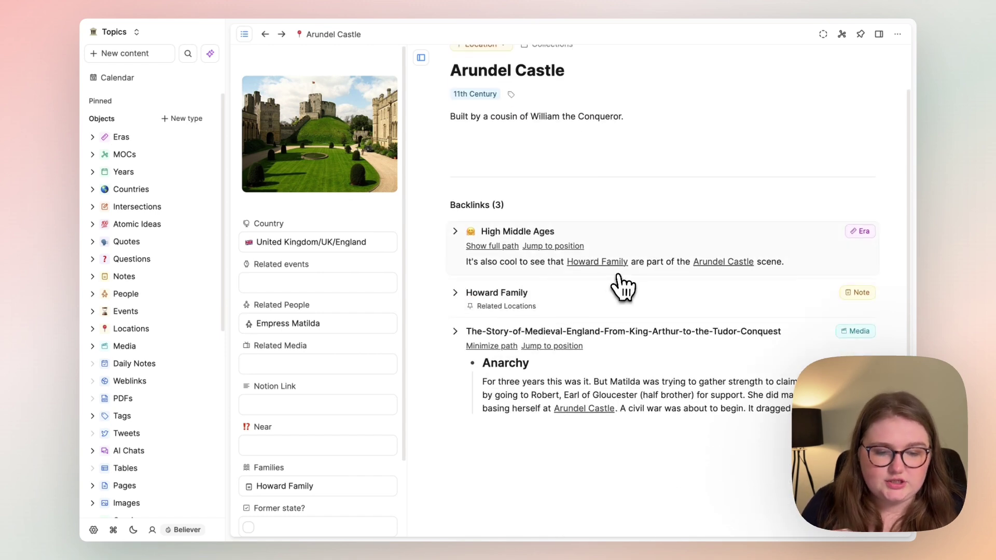
pyautogui.moveTo(597, 265)
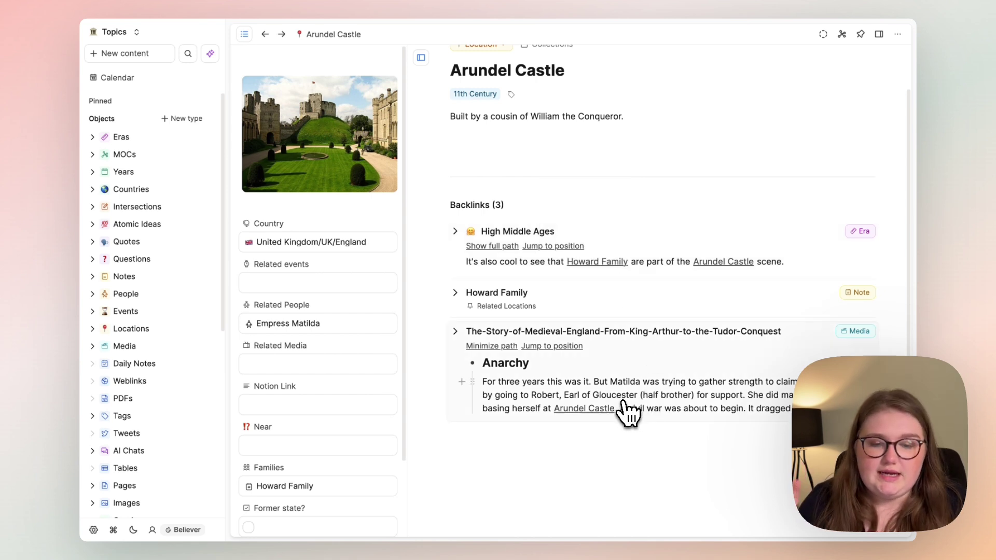
pyautogui.scroll(2, 462, 156)
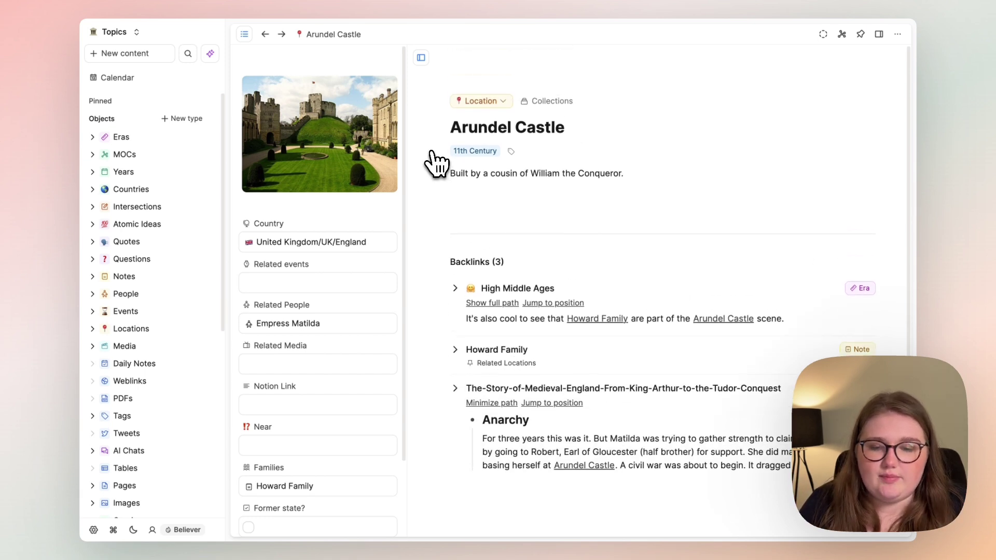
pyautogui.moveTo(332, 158)
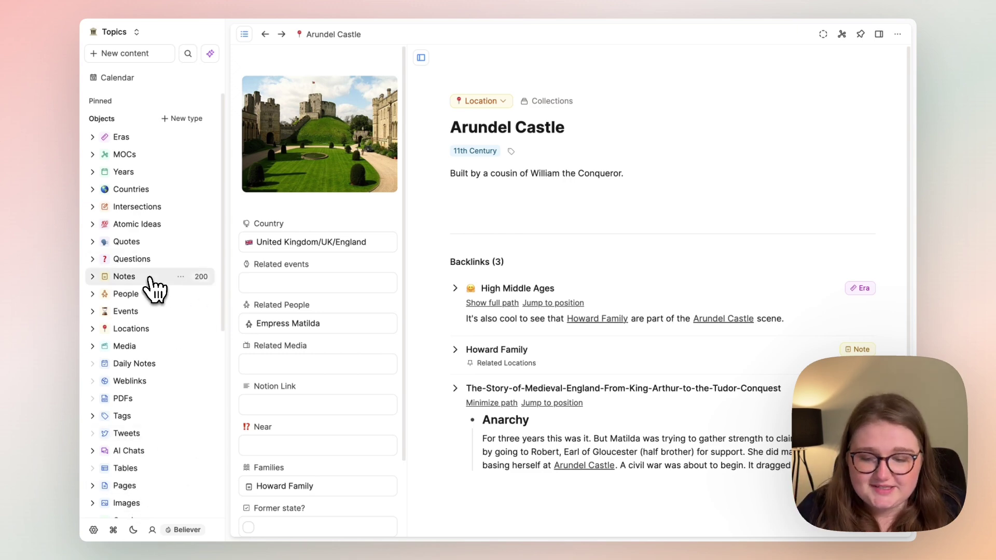
# Open the Angevin Empire note, hide and restore the sidebar, and scroll the Objects list.
pyautogui.click(150, 286)
pyautogui.click(245, 35)
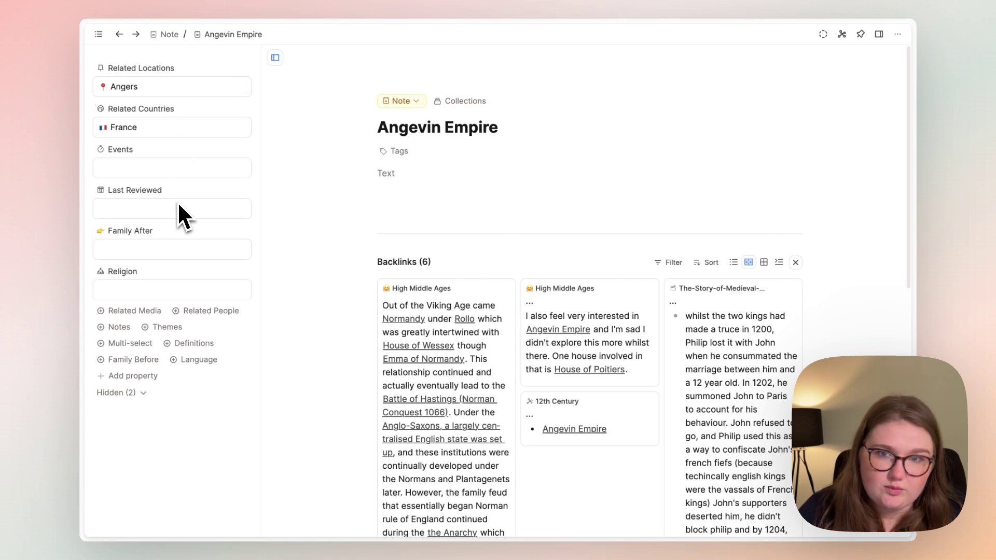
pyautogui.click(98, 35)
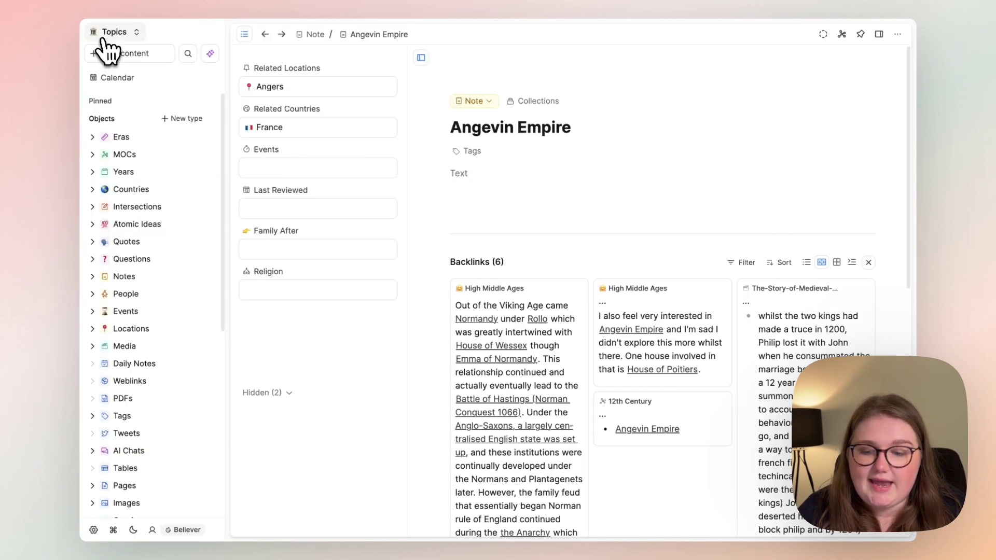
pyautogui.scroll(-2, 143, 306)
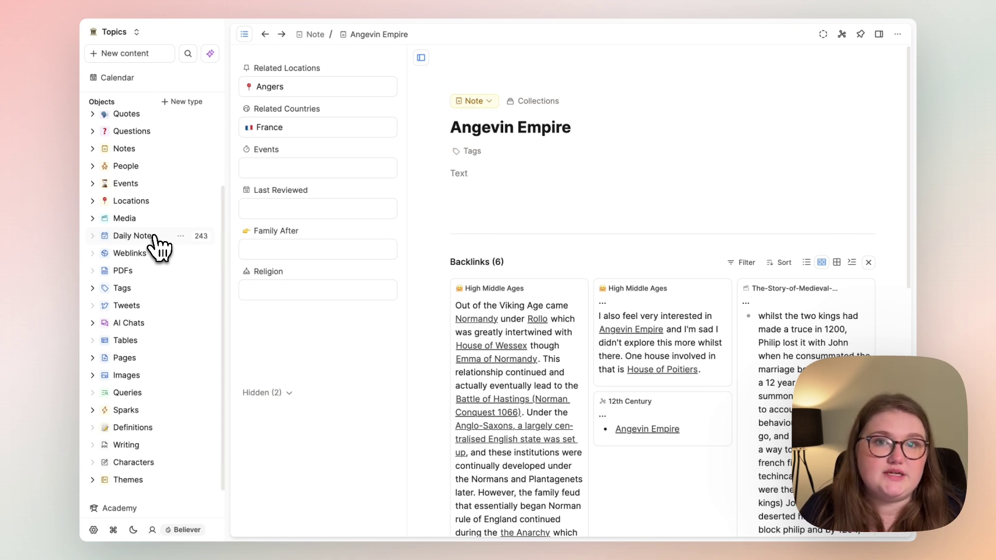
pyautogui.scroll(5, 155, 246)
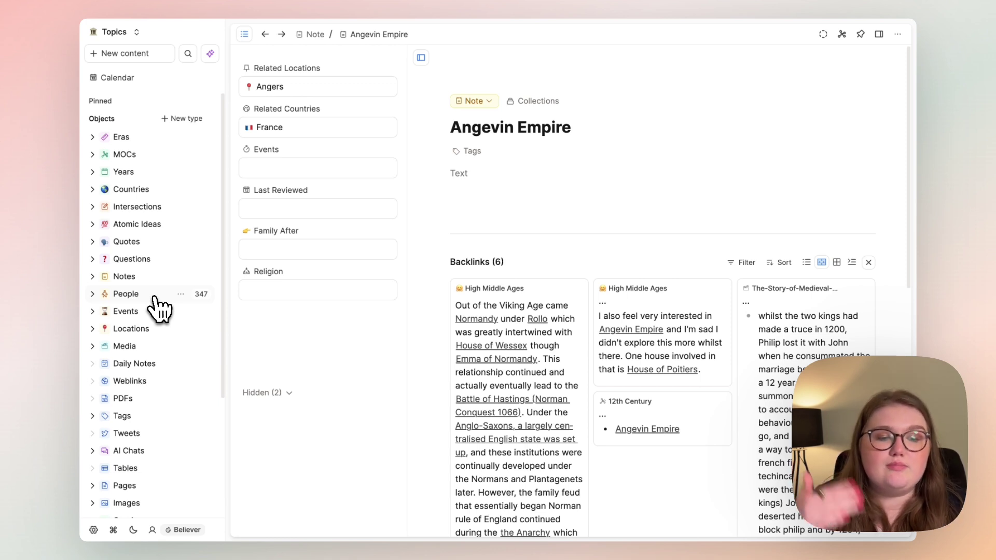
pyautogui.moveTo(245, 228)
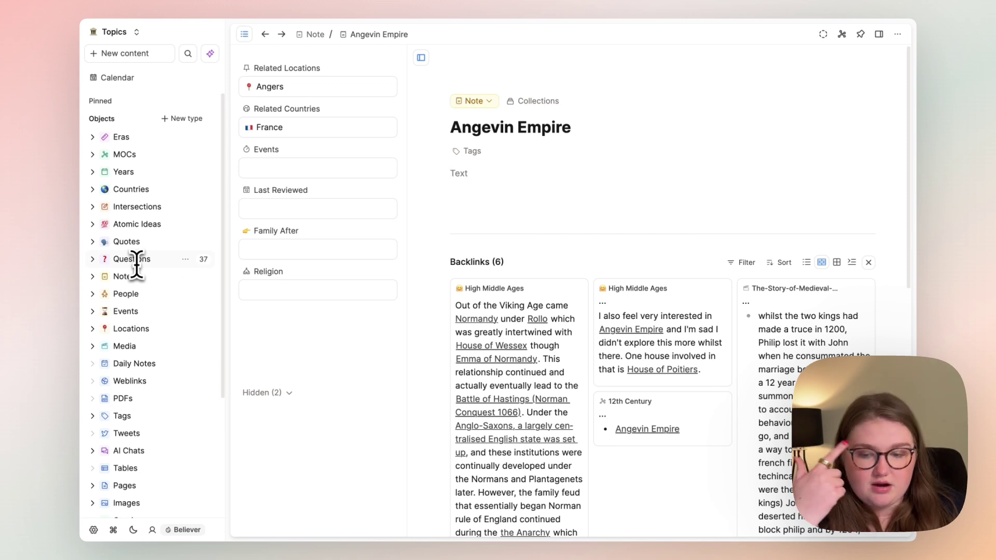
pyautogui.scroll(-5, 135, 262)
pyautogui.scroll(4, 136, 292)
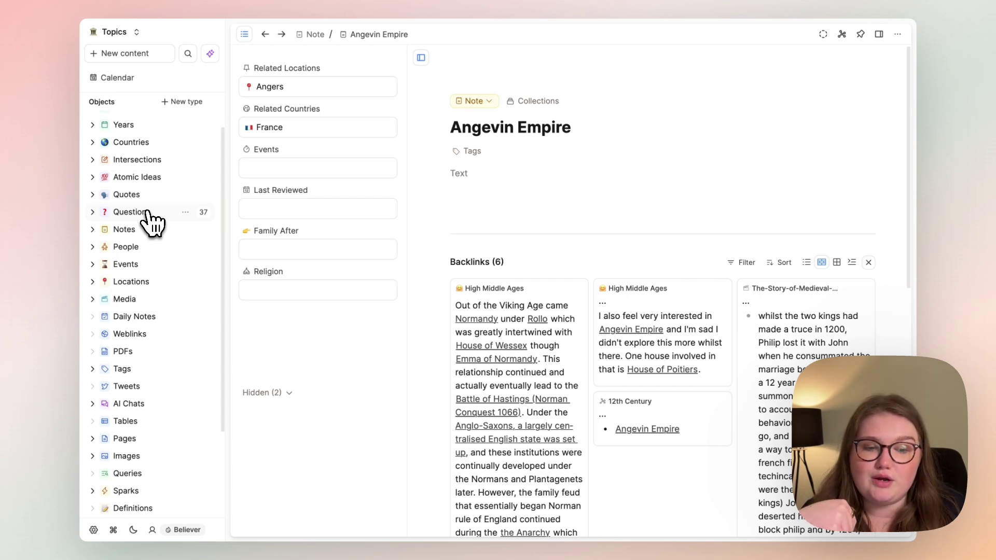
# Open the Frankish empire question and select, then deselect, its summary callout.
pyautogui.click(127, 211)
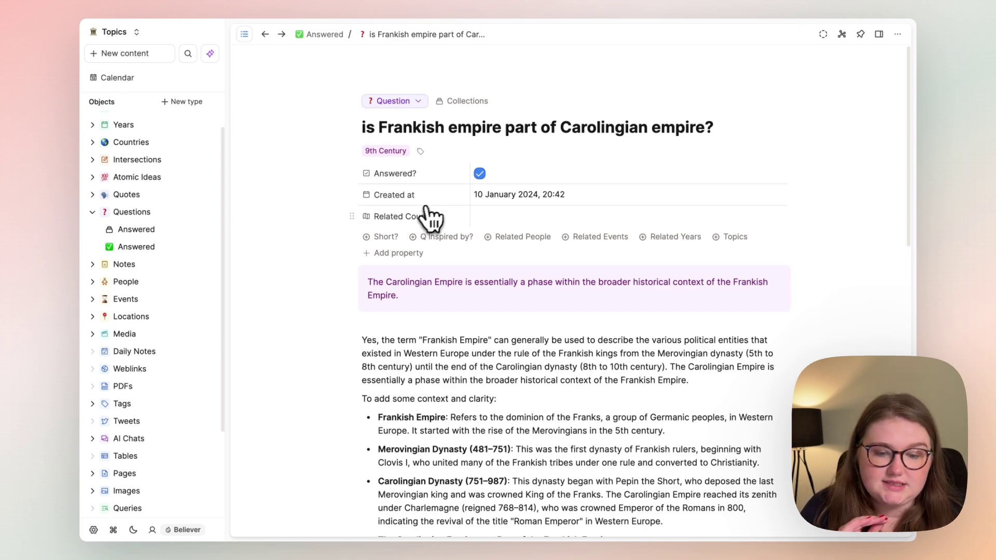
pyautogui.scroll(-5, 411, 228)
pyautogui.scroll(1, 411, 229)
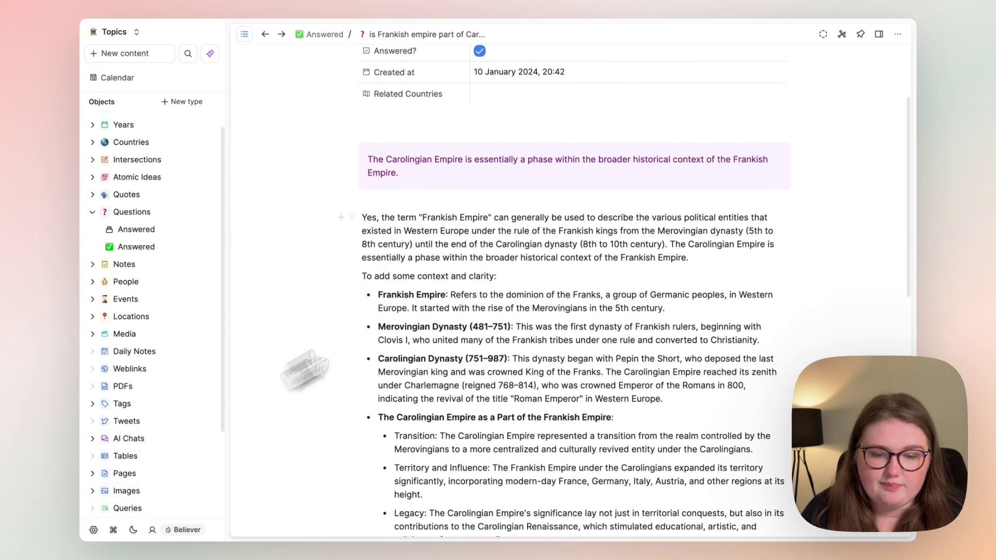
pyautogui.scroll(2, 480, 210)
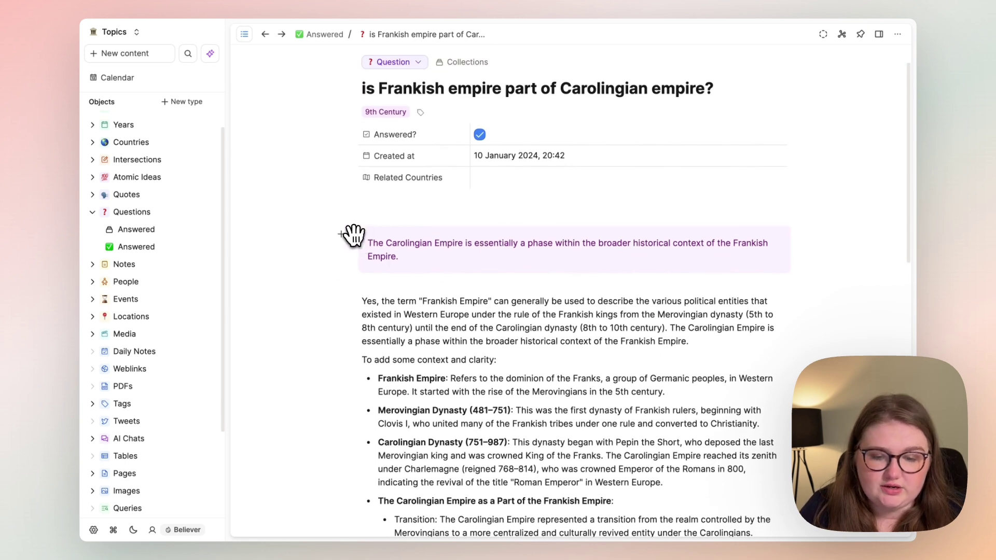
pyautogui.click(351, 232)
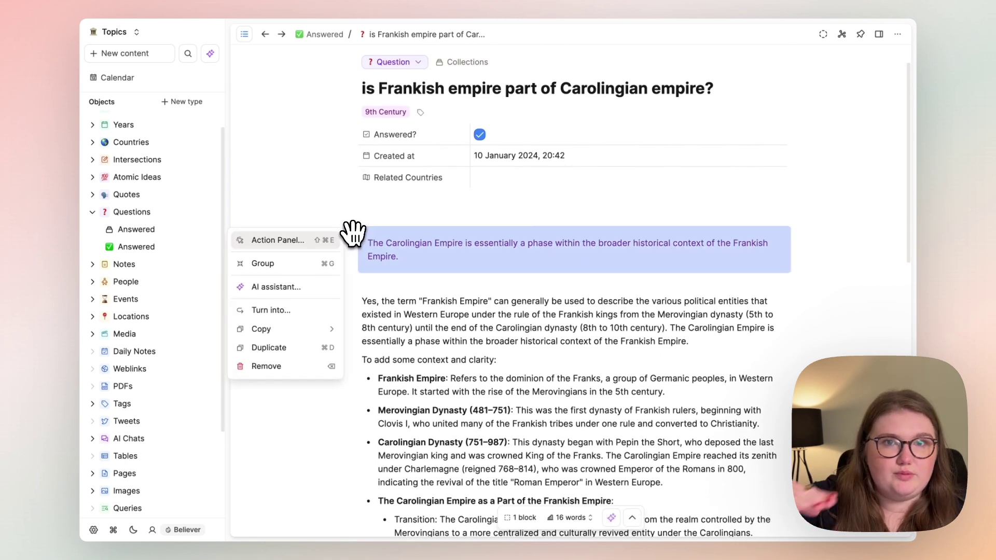
pyautogui.click(573, 301)
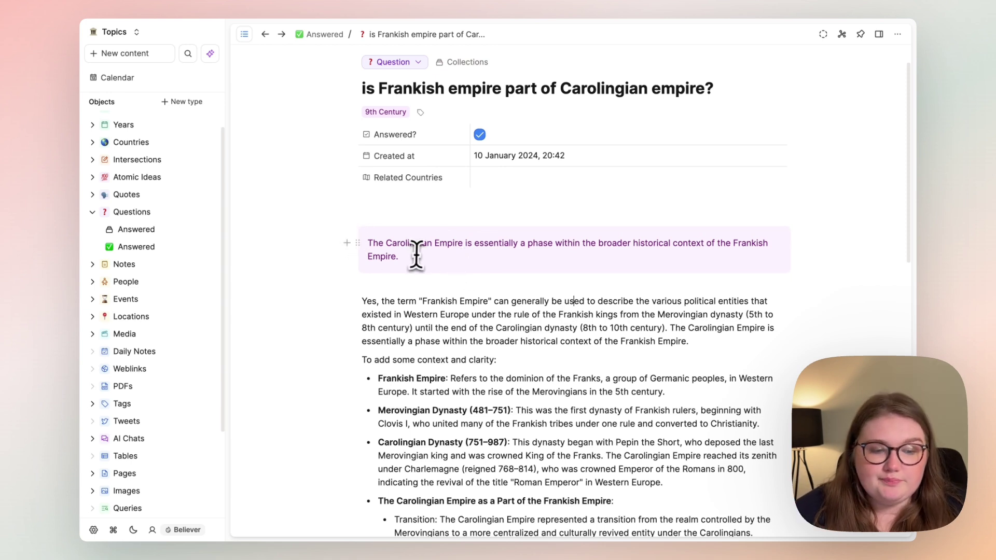
# Collapse the Questions sidebar group and add the Q inspired by? property to the question.
pyautogui.click(93, 212)
pyautogui.scroll(2, 96, 220)
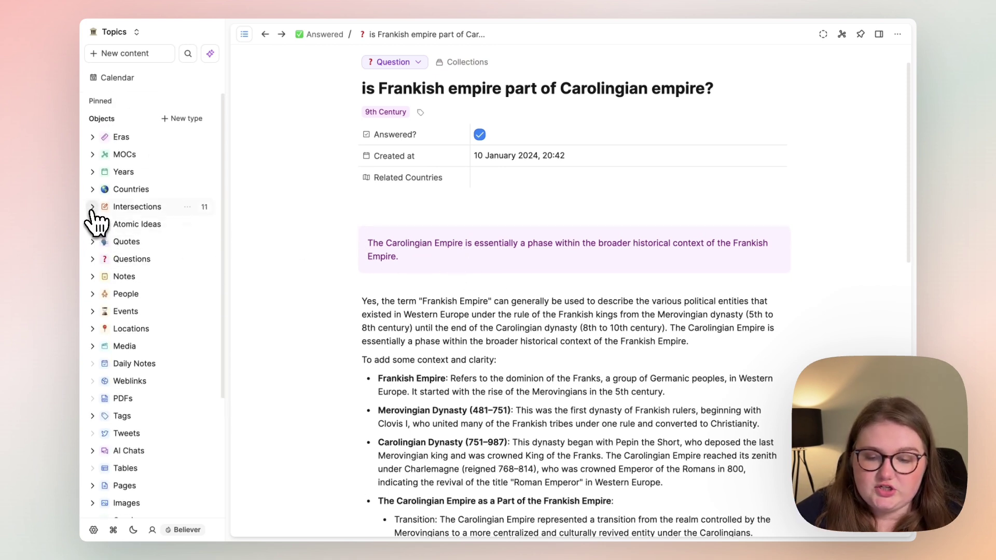
pyautogui.moveTo(456, 271)
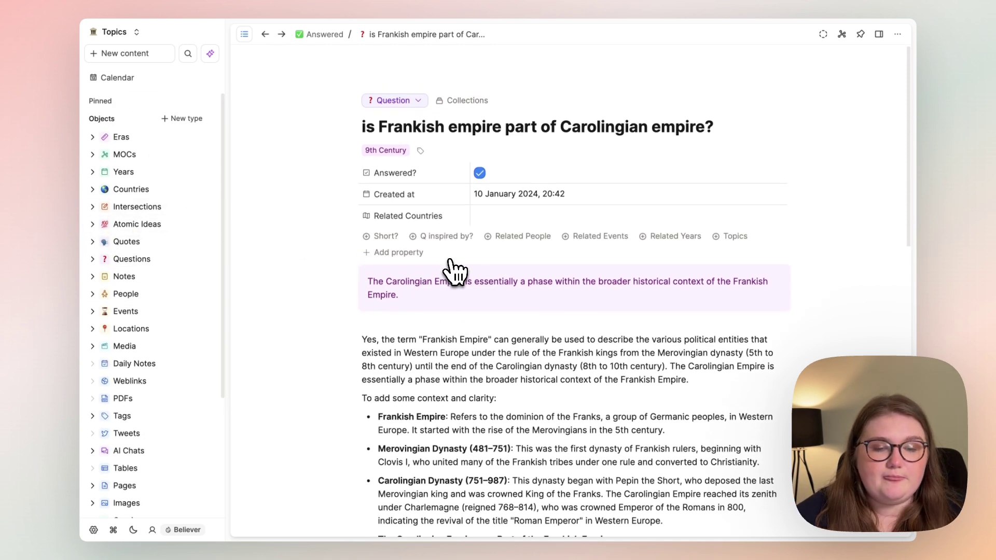
pyautogui.click(444, 237)
pyautogui.click(474, 216)
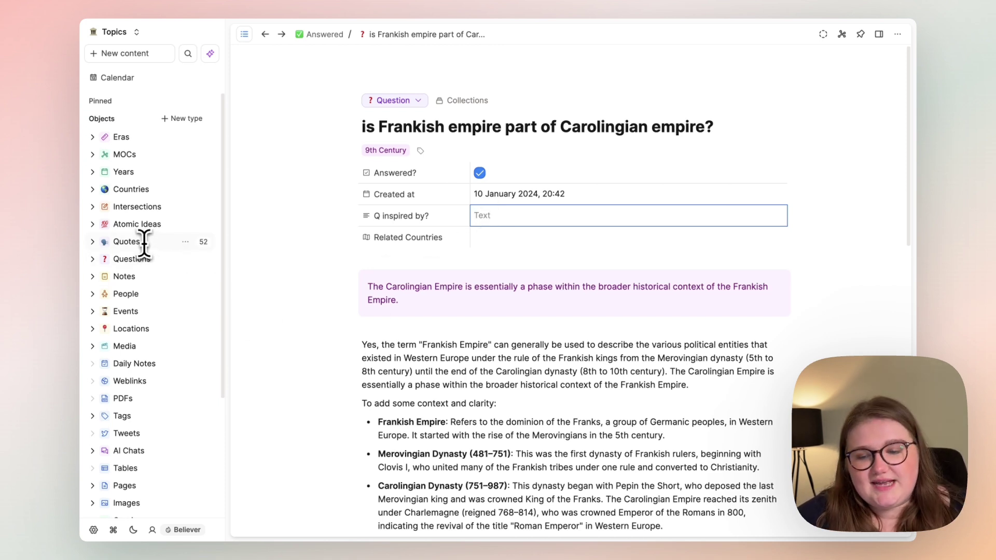
# Search the space for 'father' and highlight the New York financier quote result.
pyautogui.press('super+k')
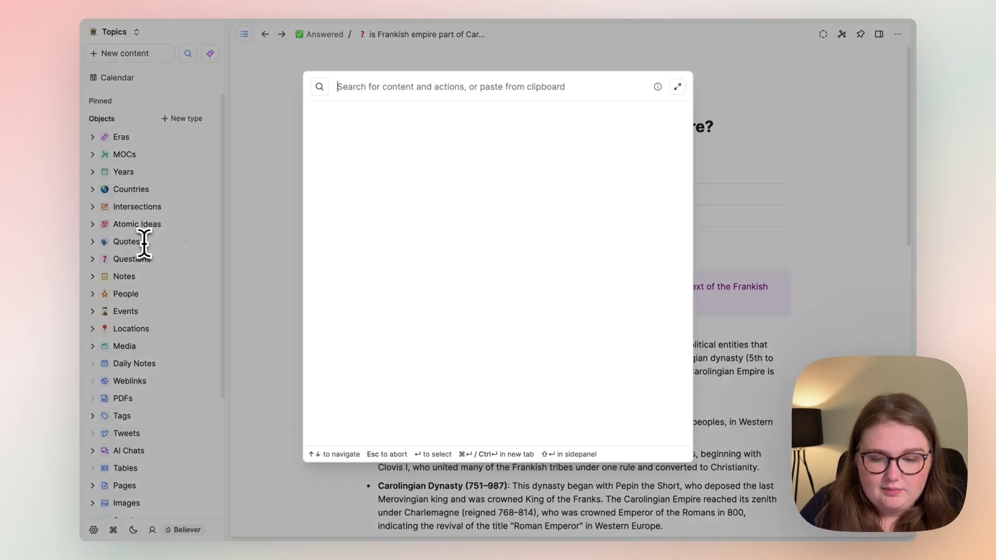
pyautogui.write('father')
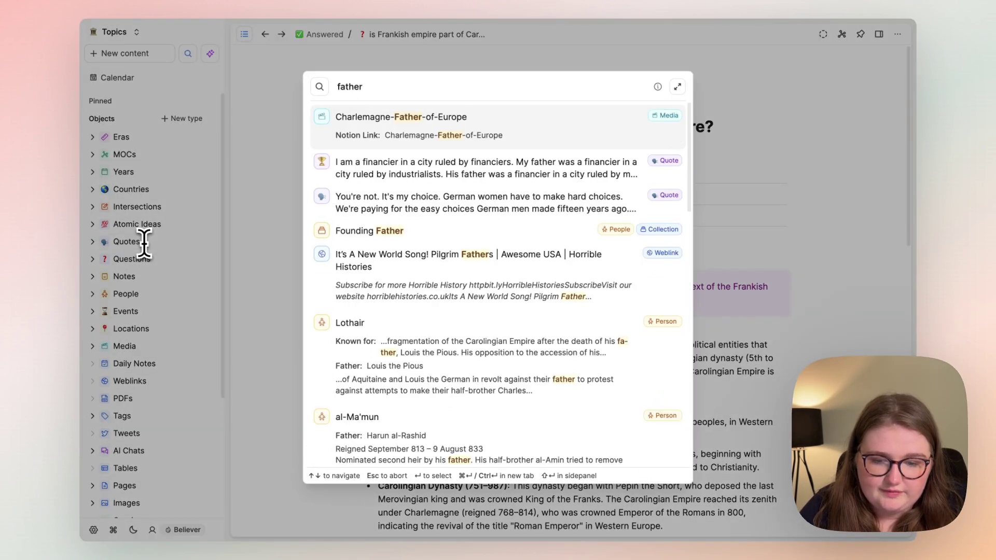
pyautogui.press('Down')
# Open the 'I am a financier…' quote and scroll to its two backlinks and back.
pyautogui.press('Return')
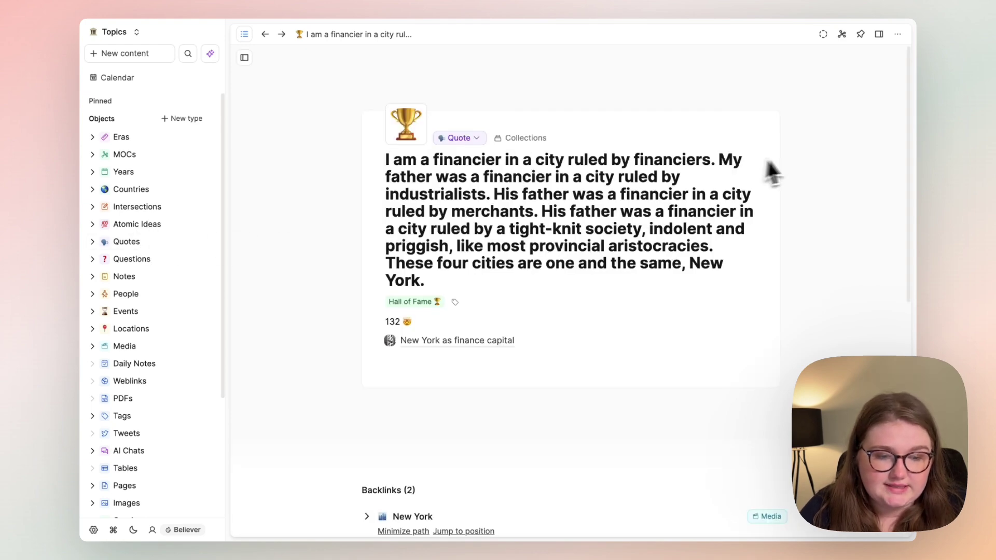
pyautogui.scroll(-6, 432, 369)
pyautogui.scroll(8, 411, 344)
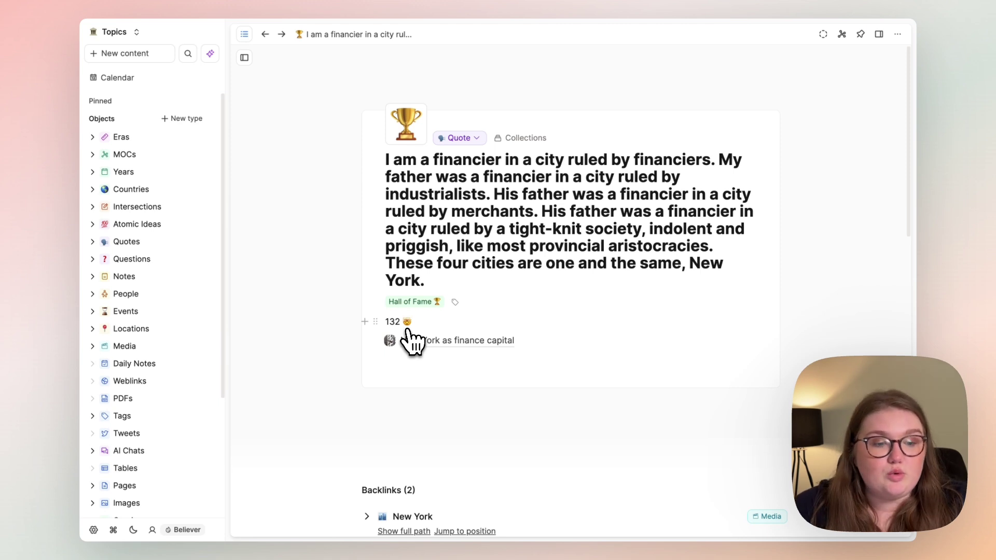
pyautogui.scroll(-2, 410, 340)
pyautogui.scroll(-4, 411, 341)
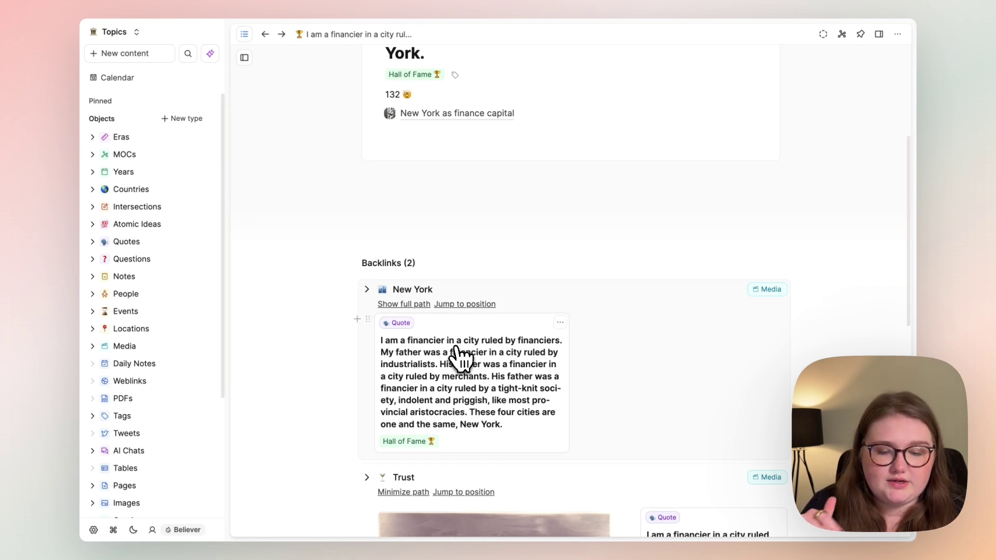
pyautogui.scroll(5, 459, 358)
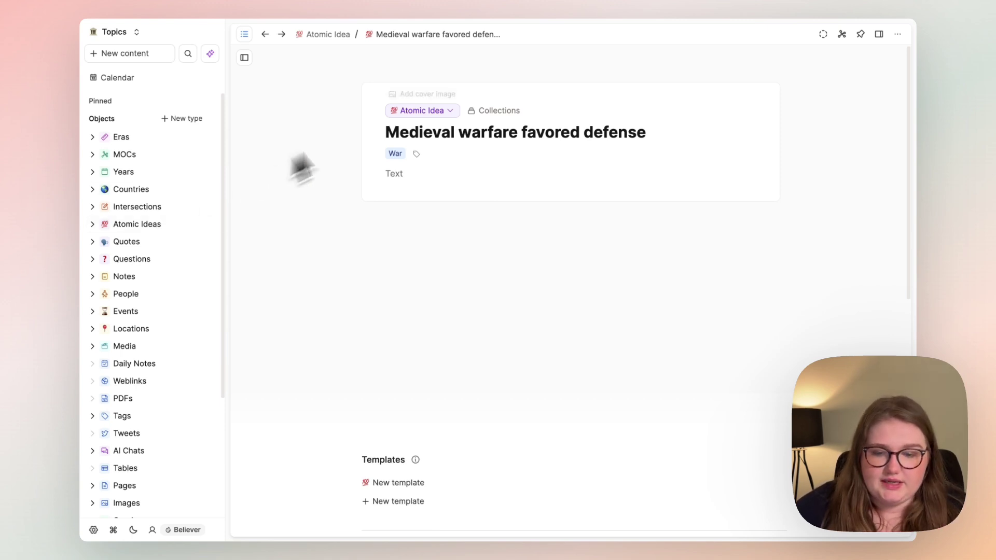
# In the Atomic Idea type's Object Settings, set the name to 'Good Point' and the plural to 'Good Points'.
pyautogui.click(897, 34)
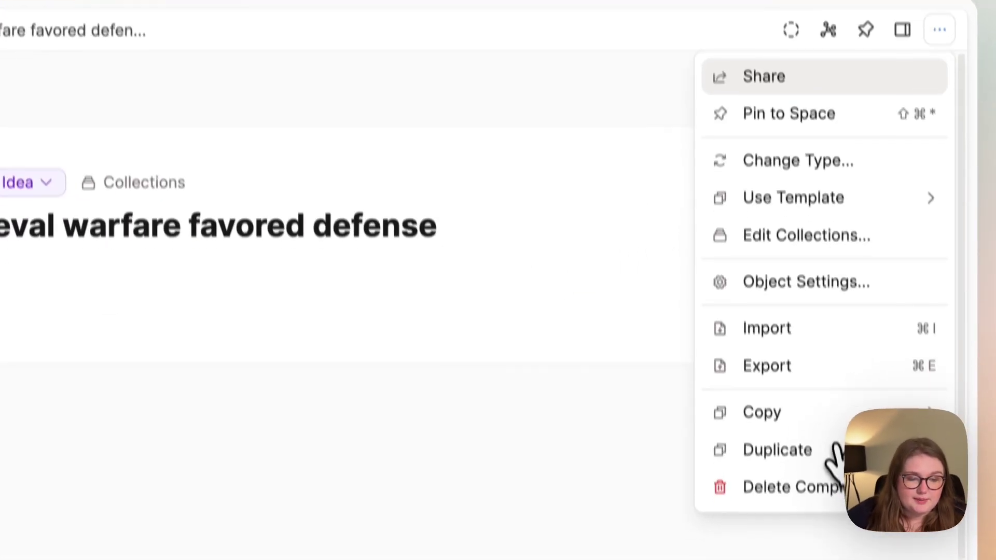
pyautogui.click(799, 299)
pyautogui.click(108, 216)
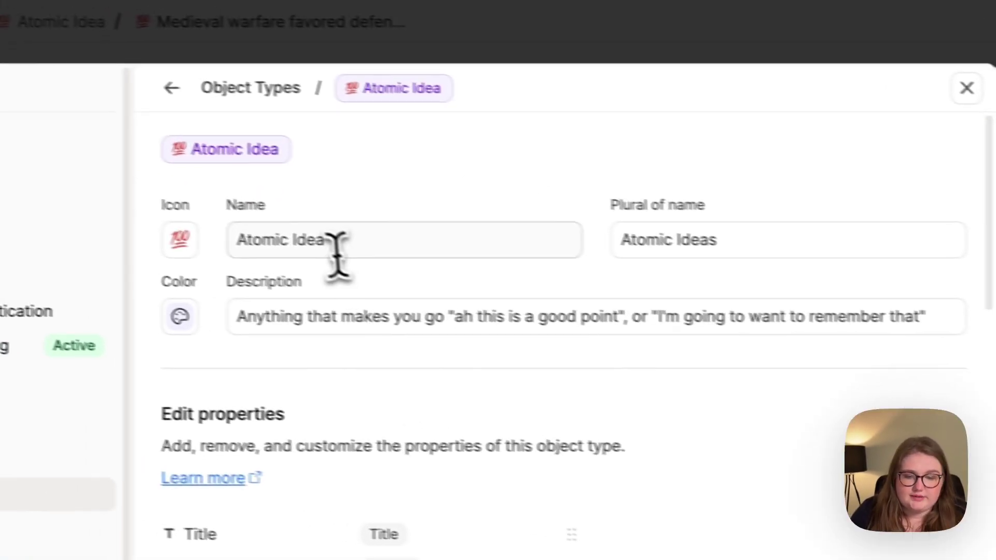
pyautogui.doubleClick(103, 214)
pyautogui.press('super+a')
pyautogui.write('Good Point')
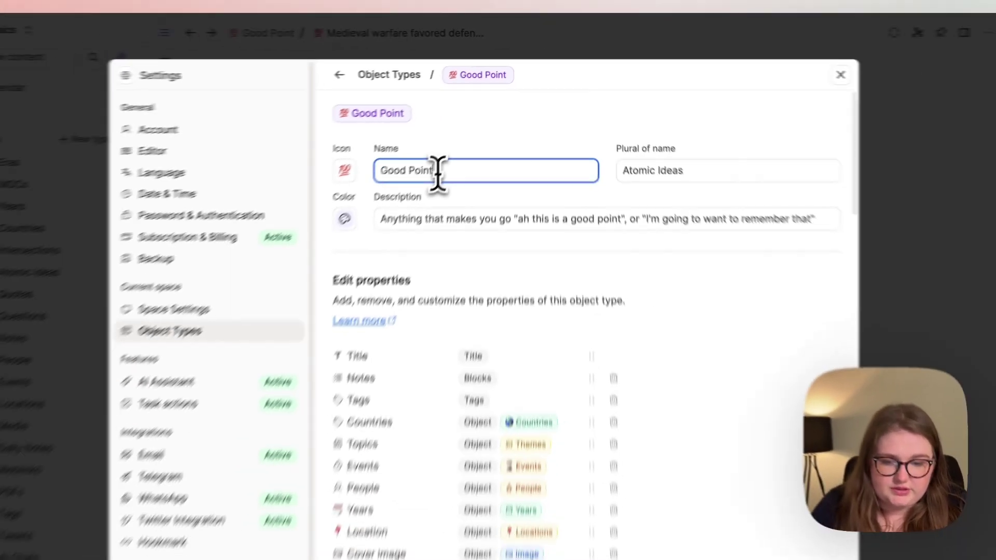
pyautogui.press('Tab')
pyautogui.write('Good Points')
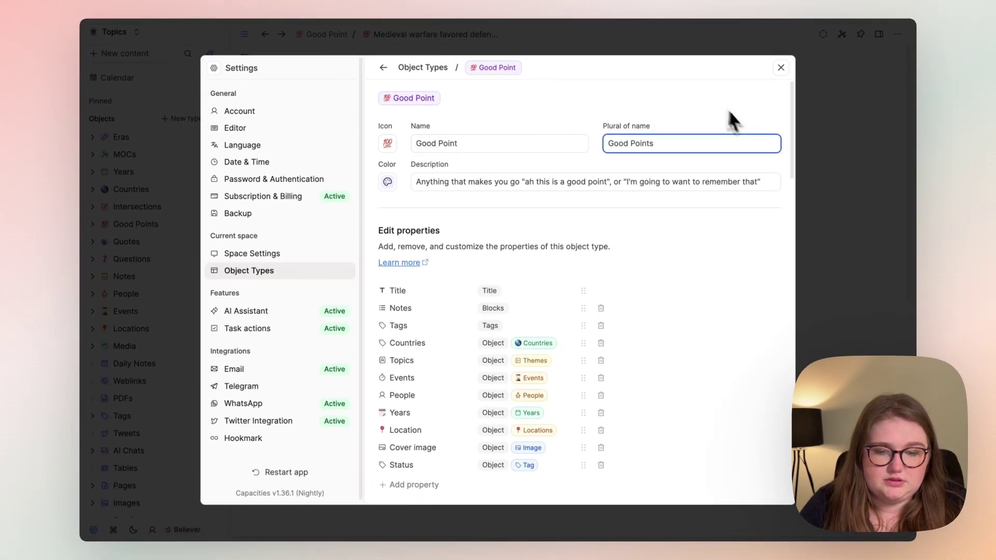
pyautogui.click(780, 67)
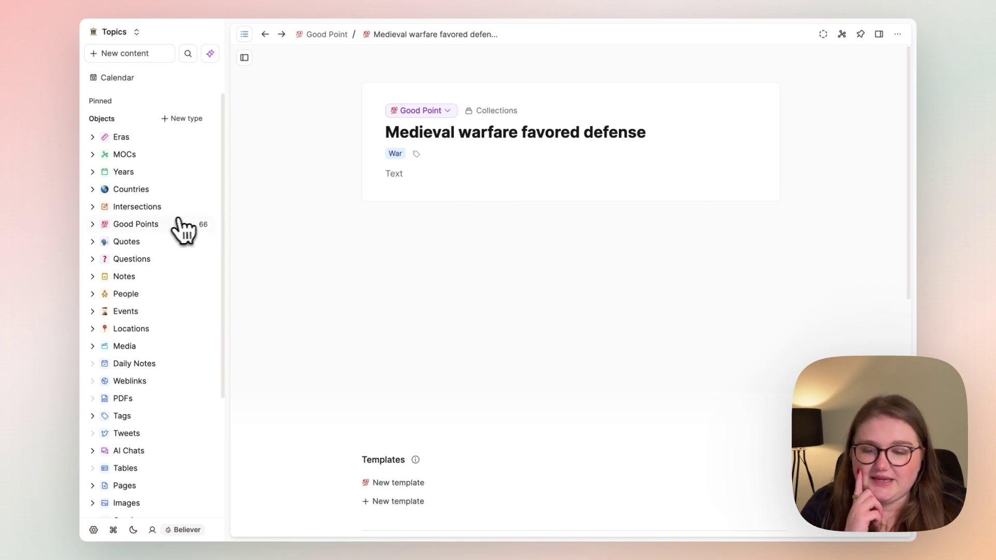
# Open the New York in the Roaring 20s intersection and scroll through it.
pyautogui.click(148, 210)
pyautogui.scroll(3, 446, 231)
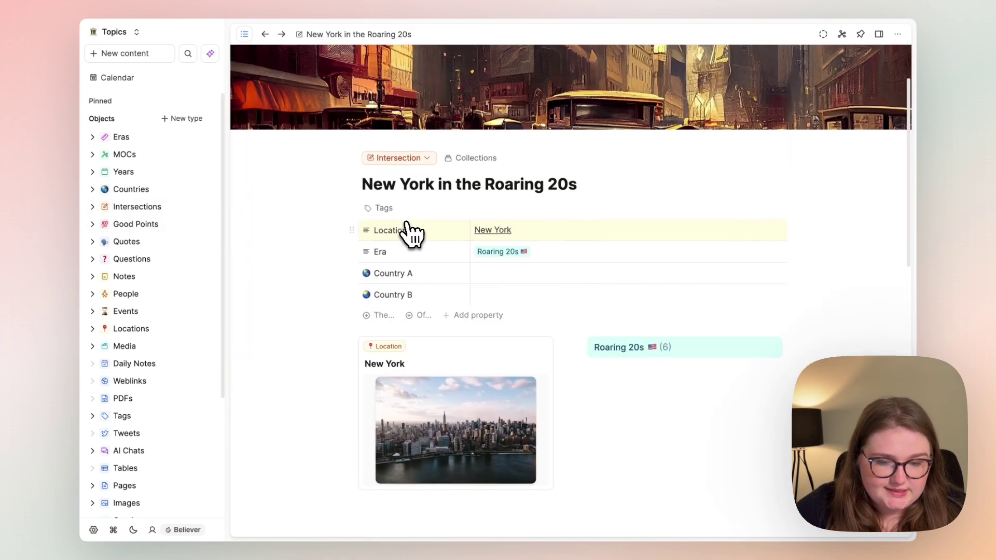
pyautogui.scroll(2, 410, 234)
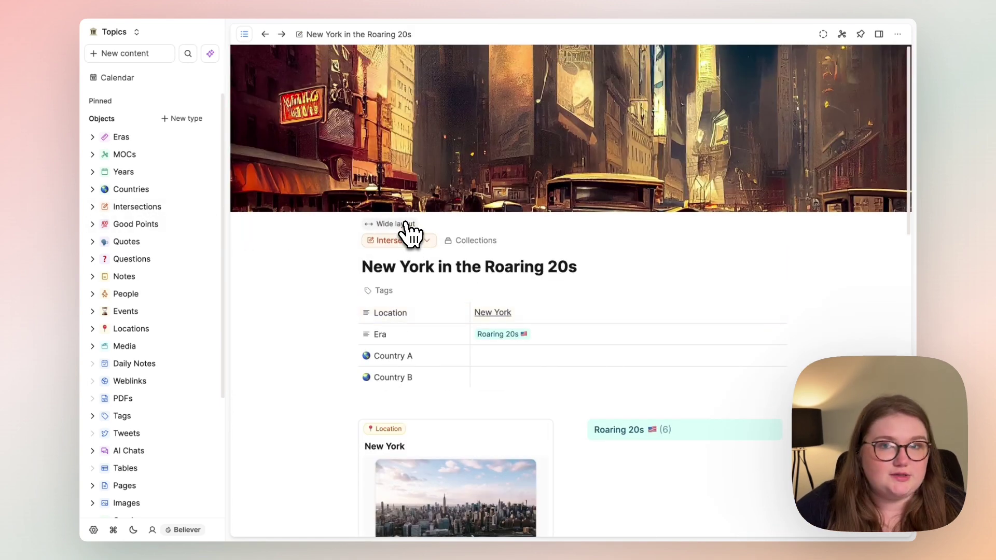
pyautogui.scroll(-10, 410, 233)
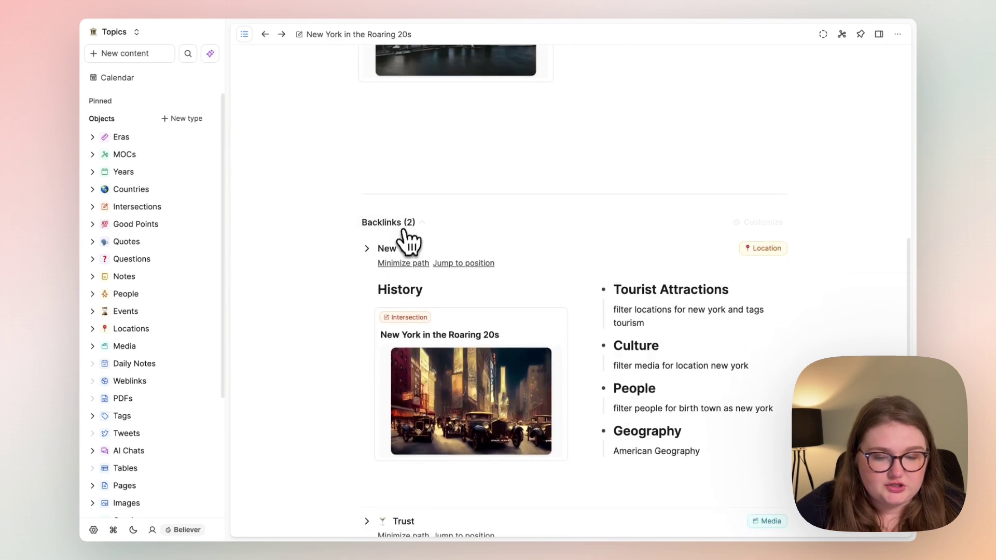
# Minimize the New York backlink path and hide the navigation panel to view Franco-German Relations.
pyautogui.click(412, 263)
pyautogui.scroll(-3, 422, 290)
pyautogui.scroll(10, 506, 389)
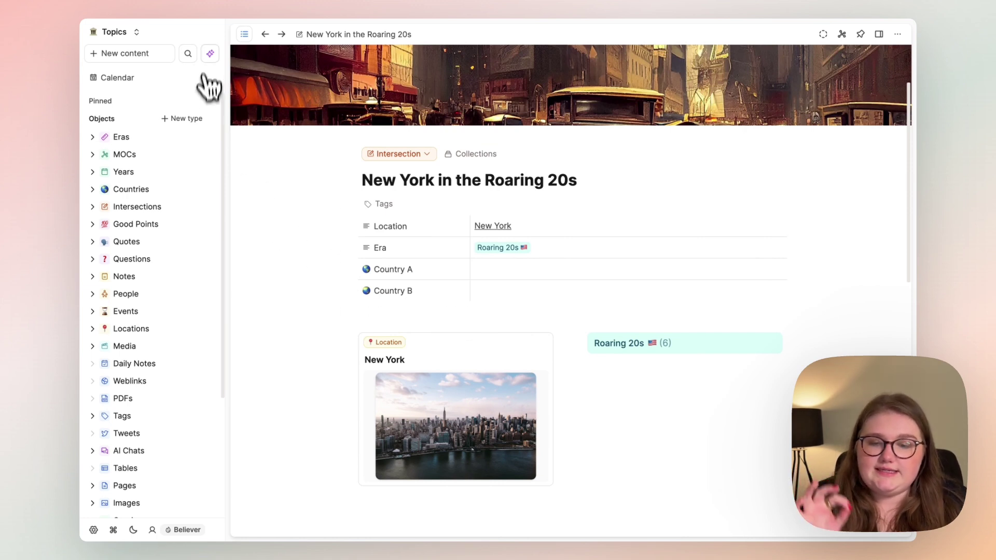
pyautogui.click(243, 34)
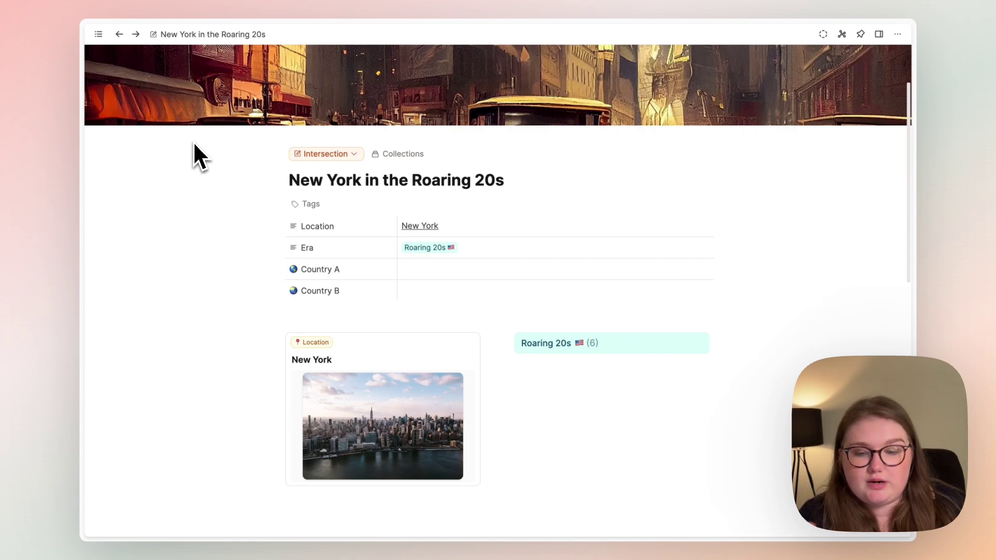
pyautogui.scroll(2, 193, 141)
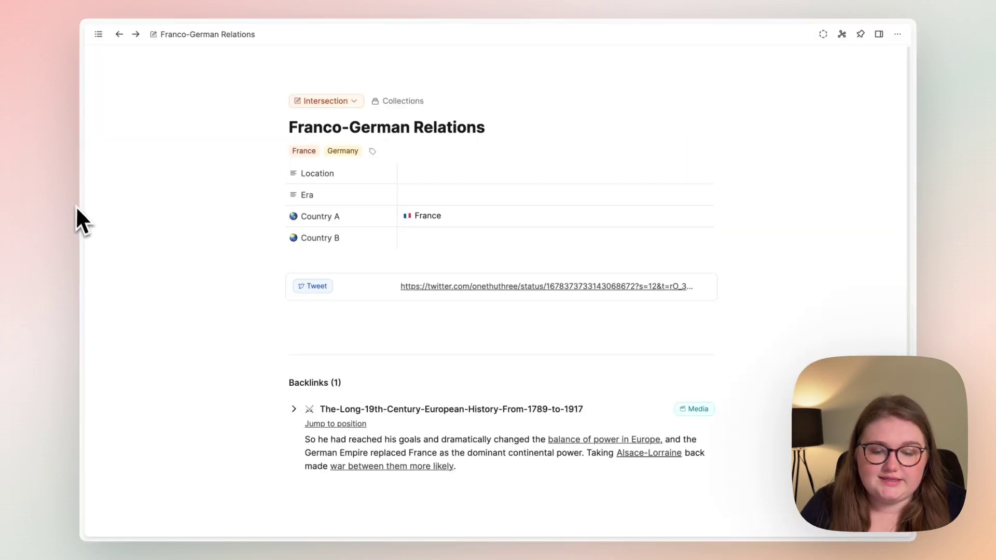
# Set Country B of Franco-German Relations to Germany and reopen the object navigation panel.
pyautogui.moveTo(311, 126); pyautogui.dragTo(471, 126)
pyautogui.click(505, 126)
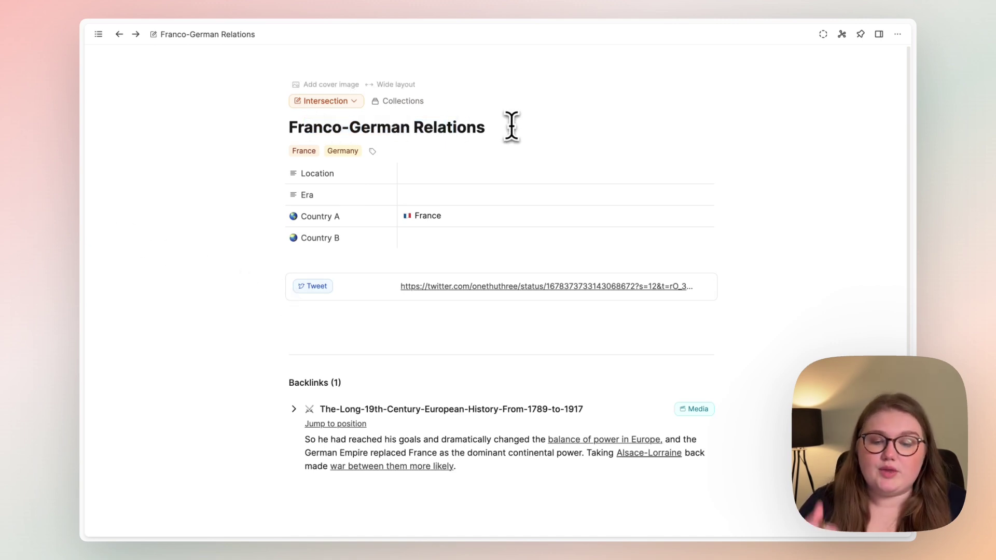
pyautogui.click(439, 252)
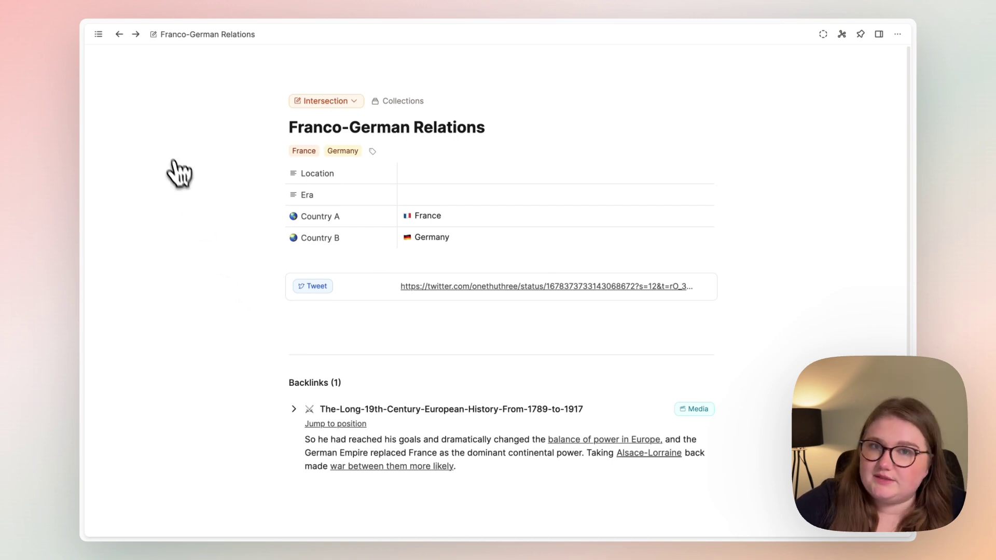
pyautogui.click(98, 34)
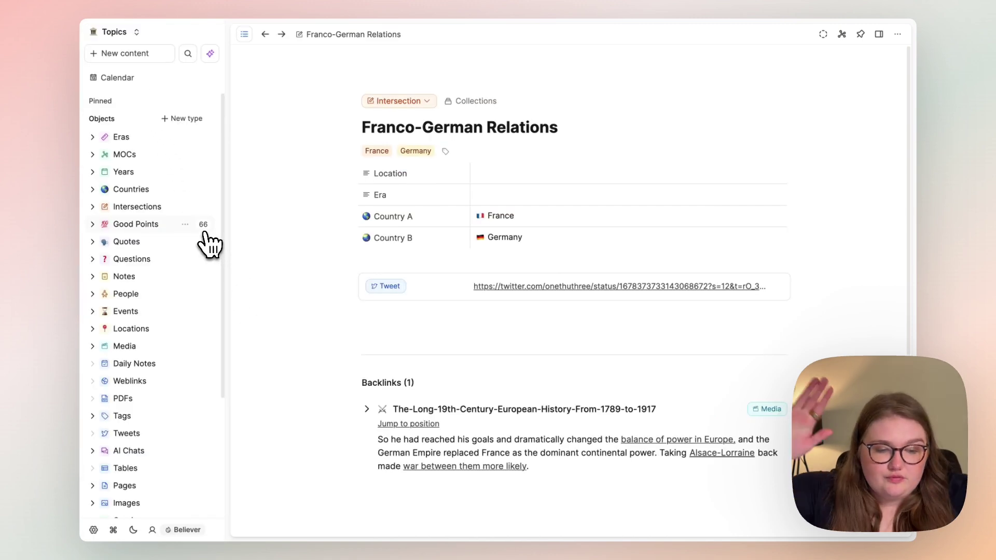
# Follow Country A's France value through to the France country page.
pyautogui.click(489, 218)
pyautogui.click(490, 220)
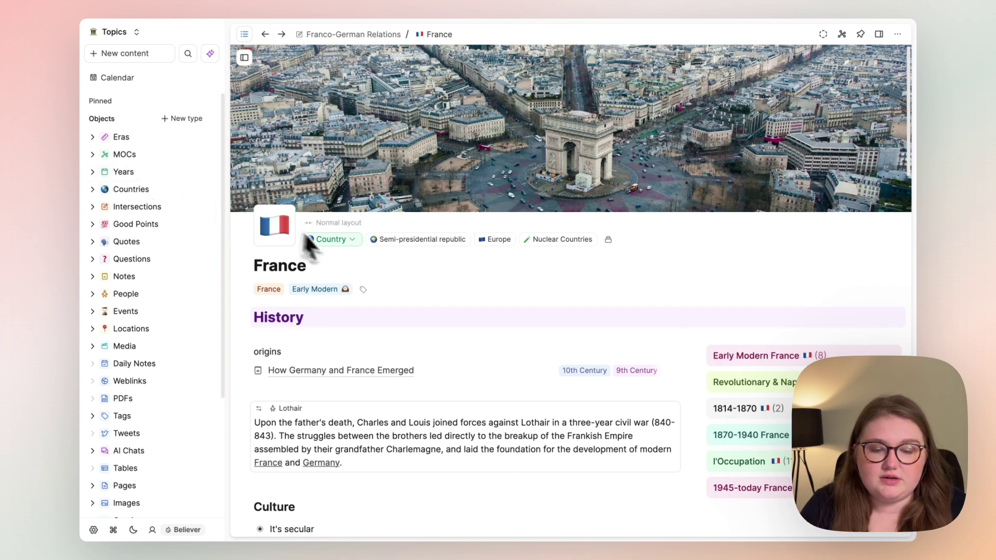
# Open the 1968 Year page via search, collapse its backlinks, then open the Eras table.
pyautogui.press('super+k')
pyautogui.write('1968')
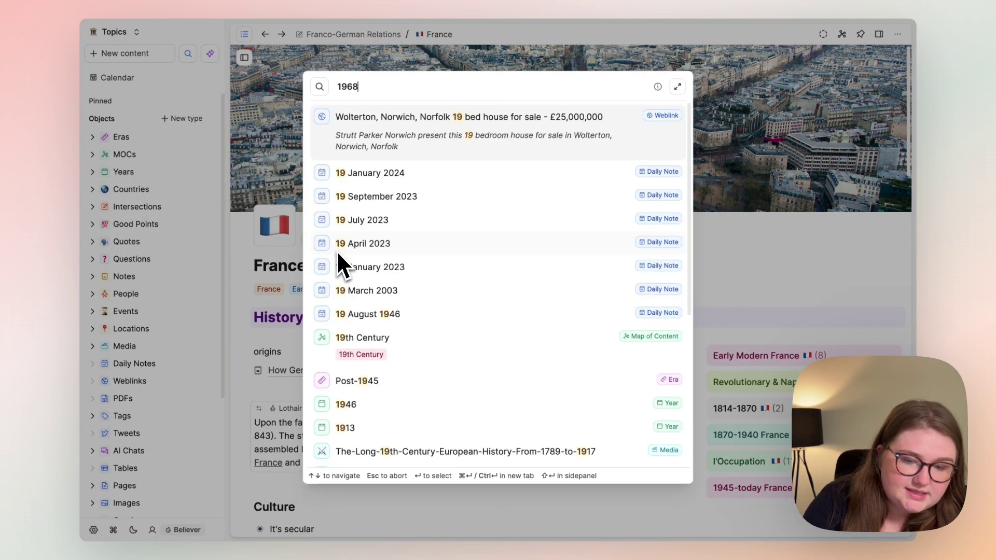
pyautogui.press('Return')
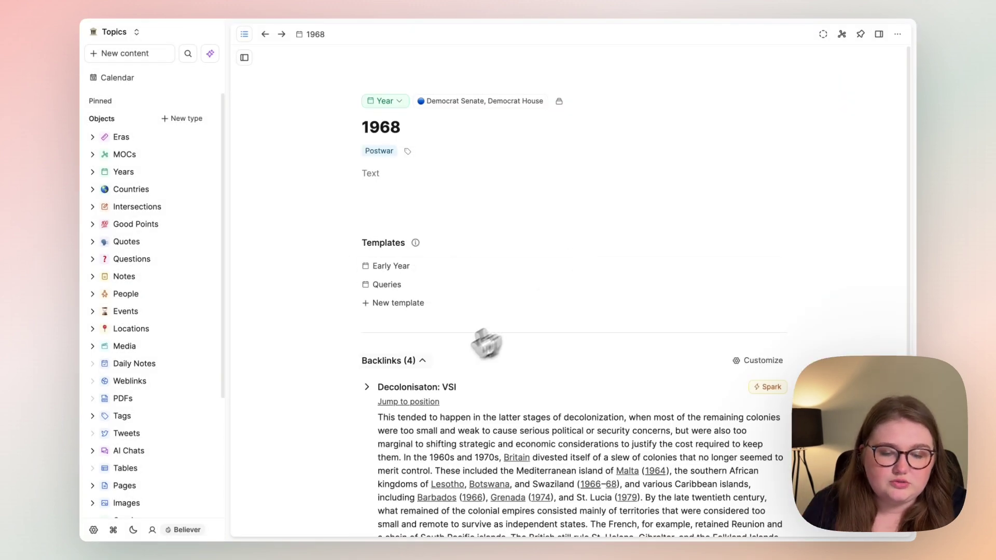
pyautogui.click(407, 361)
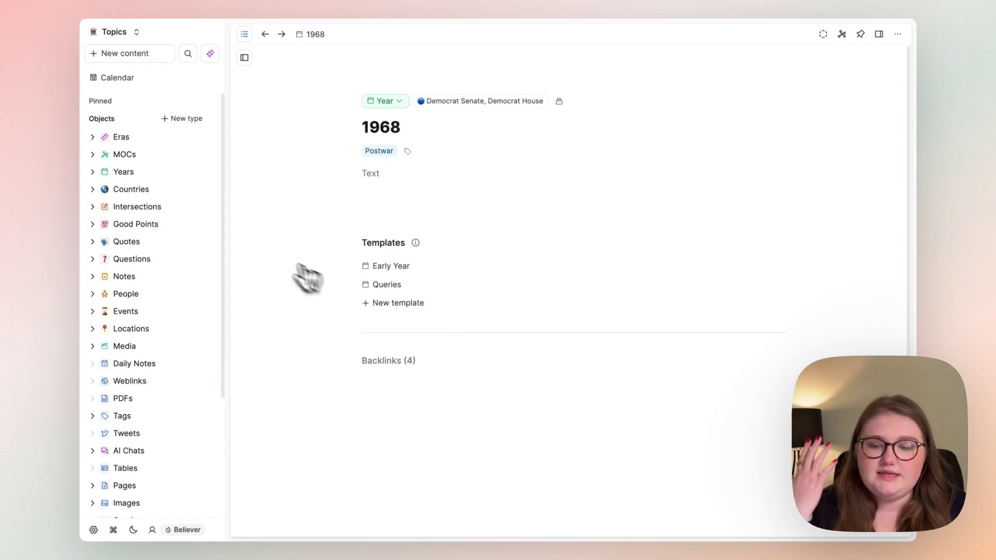
pyautogui.click(131, 138)
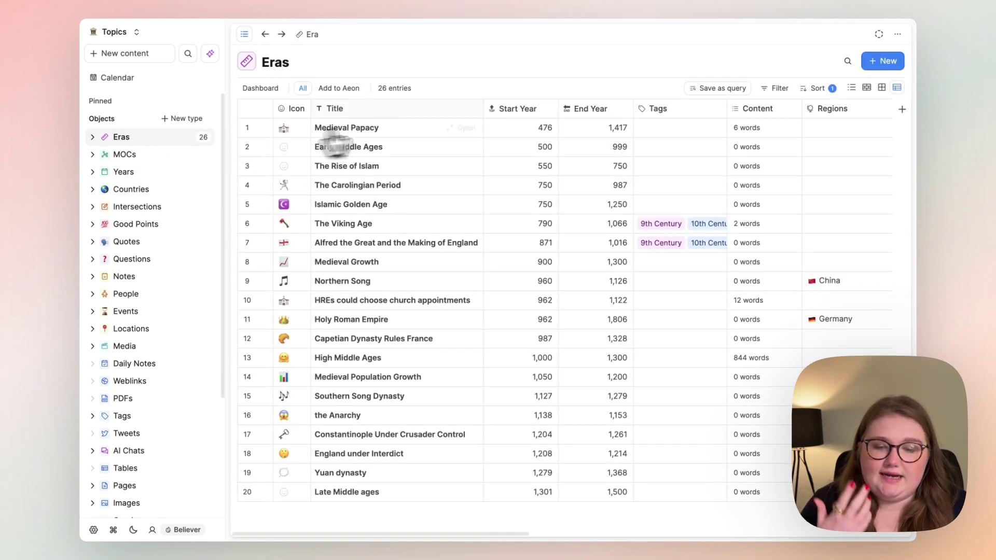
# Open the High Middle Ages era from the Eras table as a full page and scroll through it.
pyautogui.click(446, 128)
pyautogui.click(800, 61)
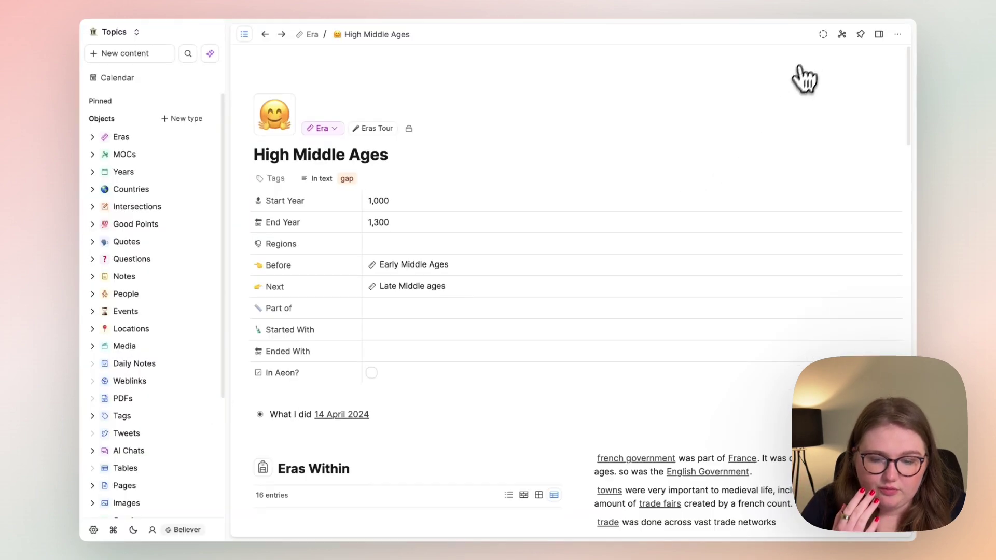
pyautogui.scroll(-3, 692, 236)
pyautogui.scroll(2, 691, 236)
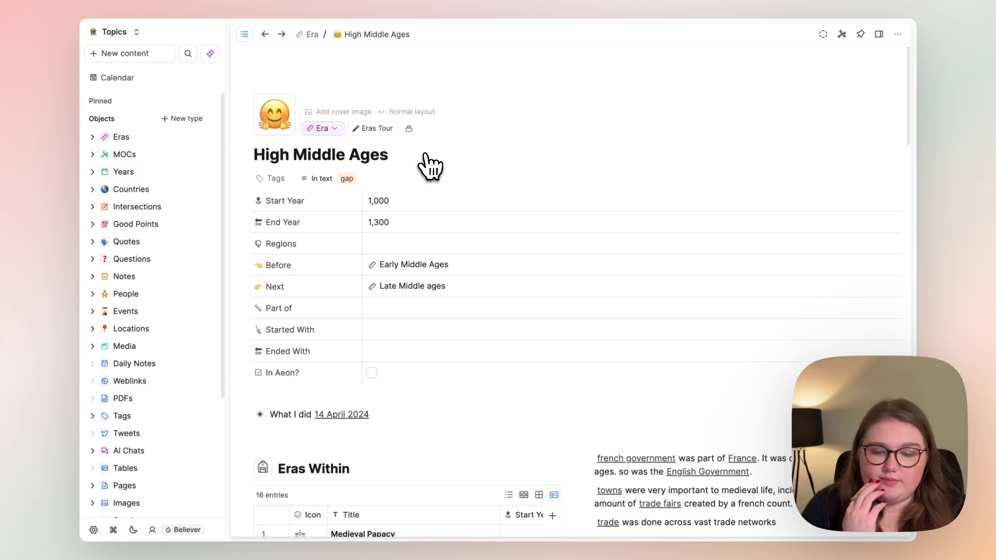
pyautogui.scroll(-2, 456, 173)
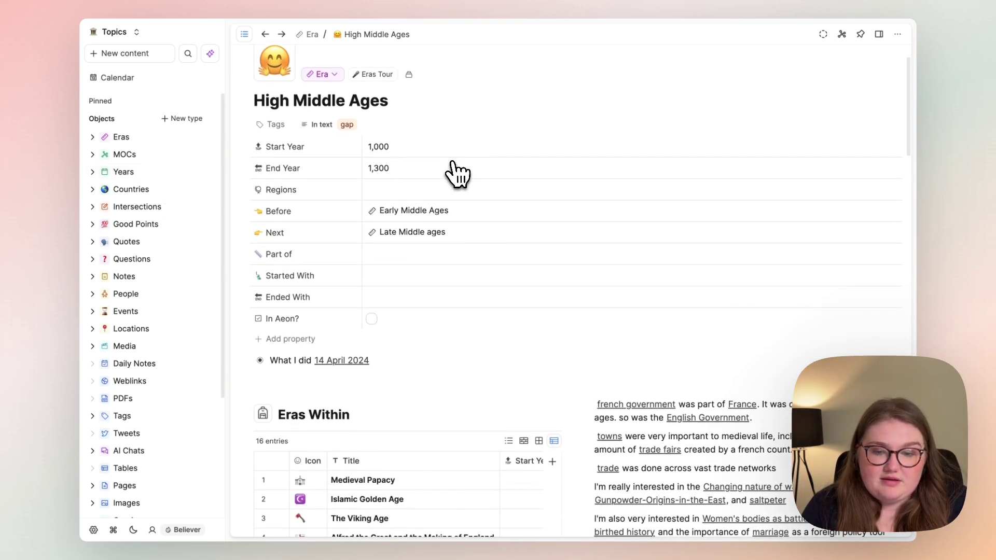
pyautogui.scroll(-1, 456, 173)
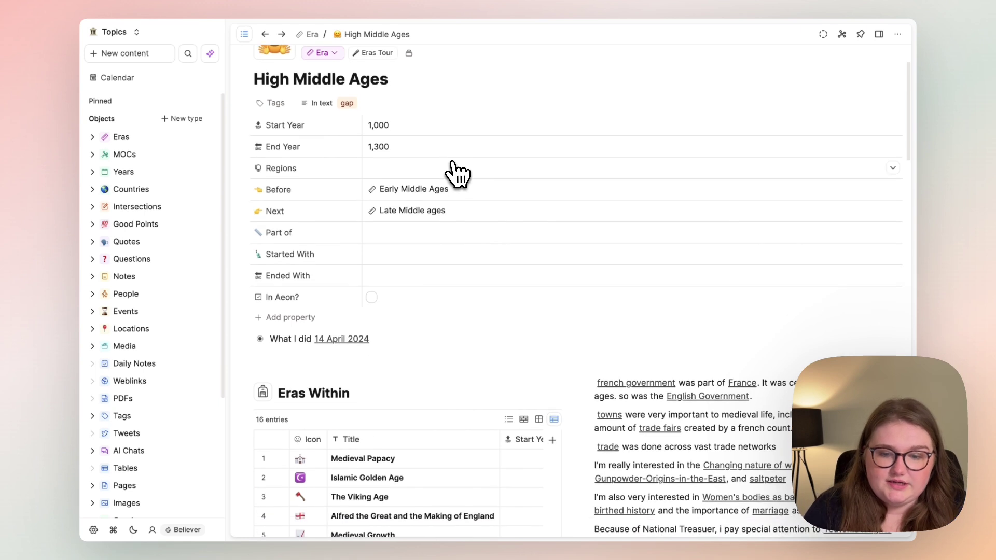
# Open the MOCs list and search for 'early'.
pyautogui.click(155, 163)
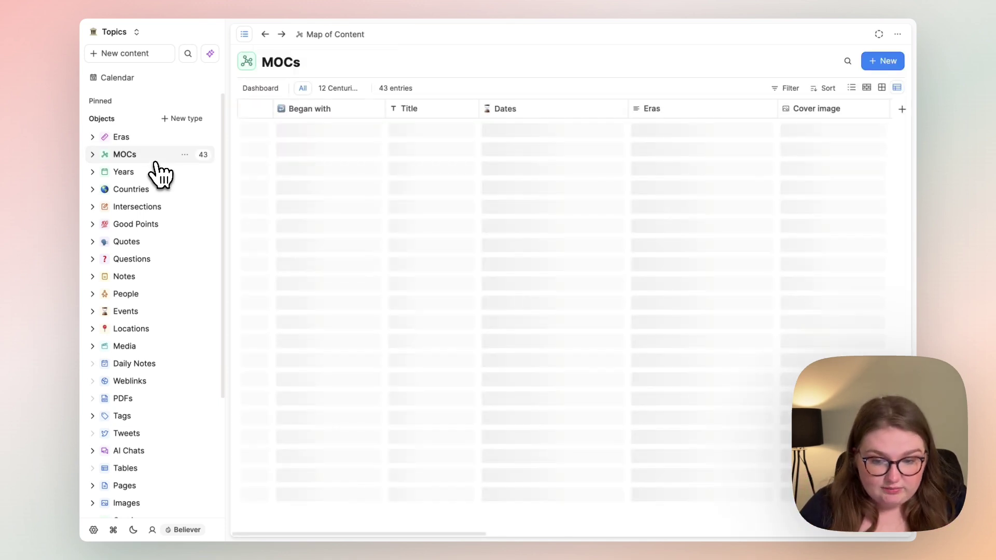
pyautogui.press('super+k')
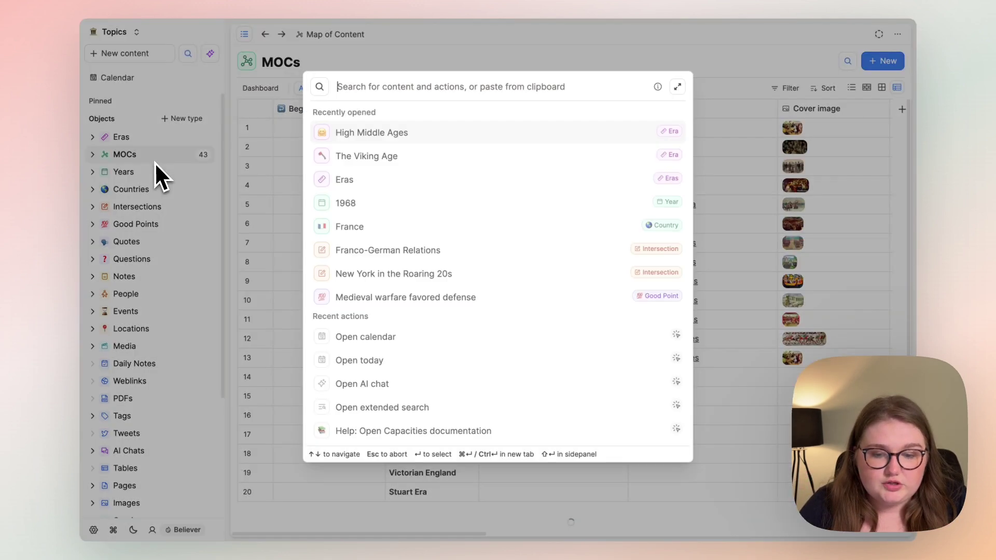
pyautogui.write('early')
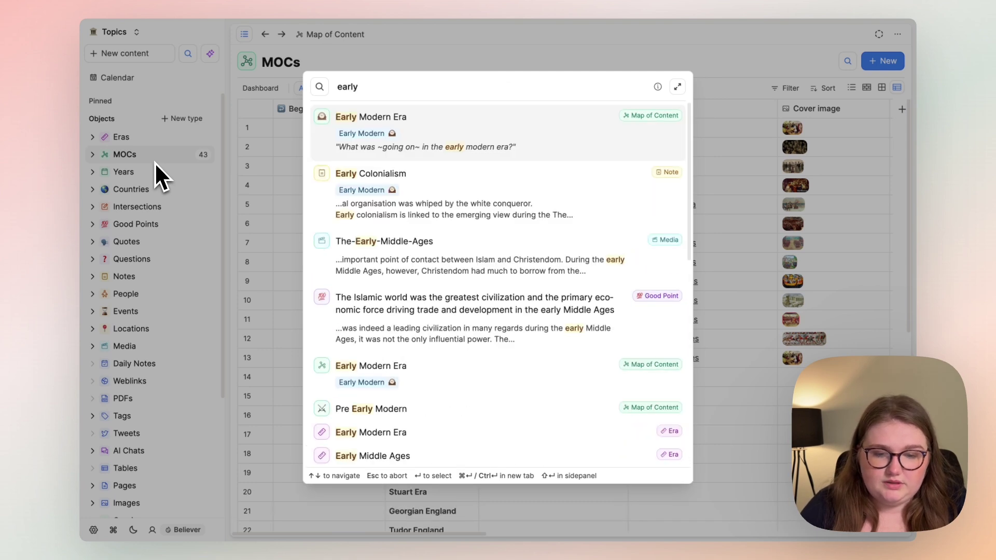
pyautogui.press('Return')
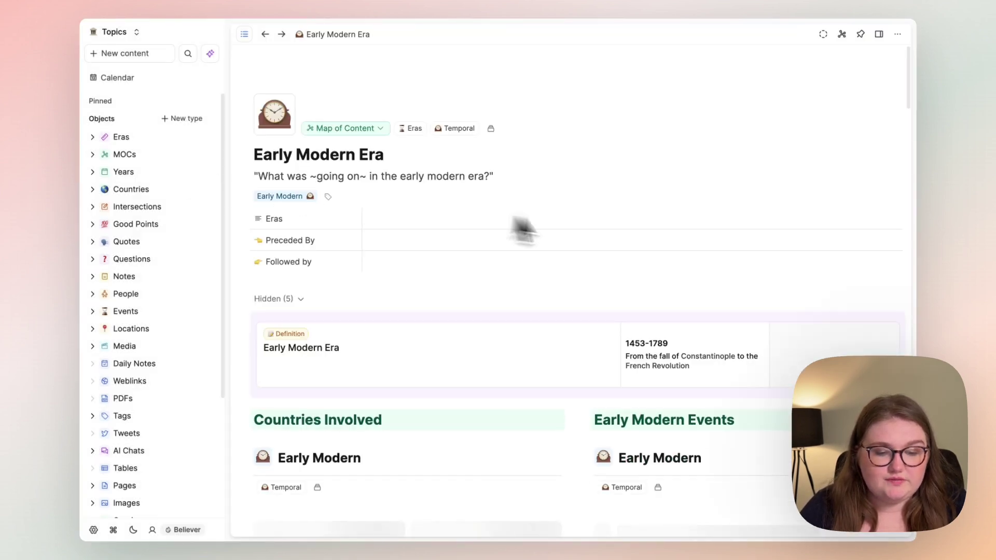